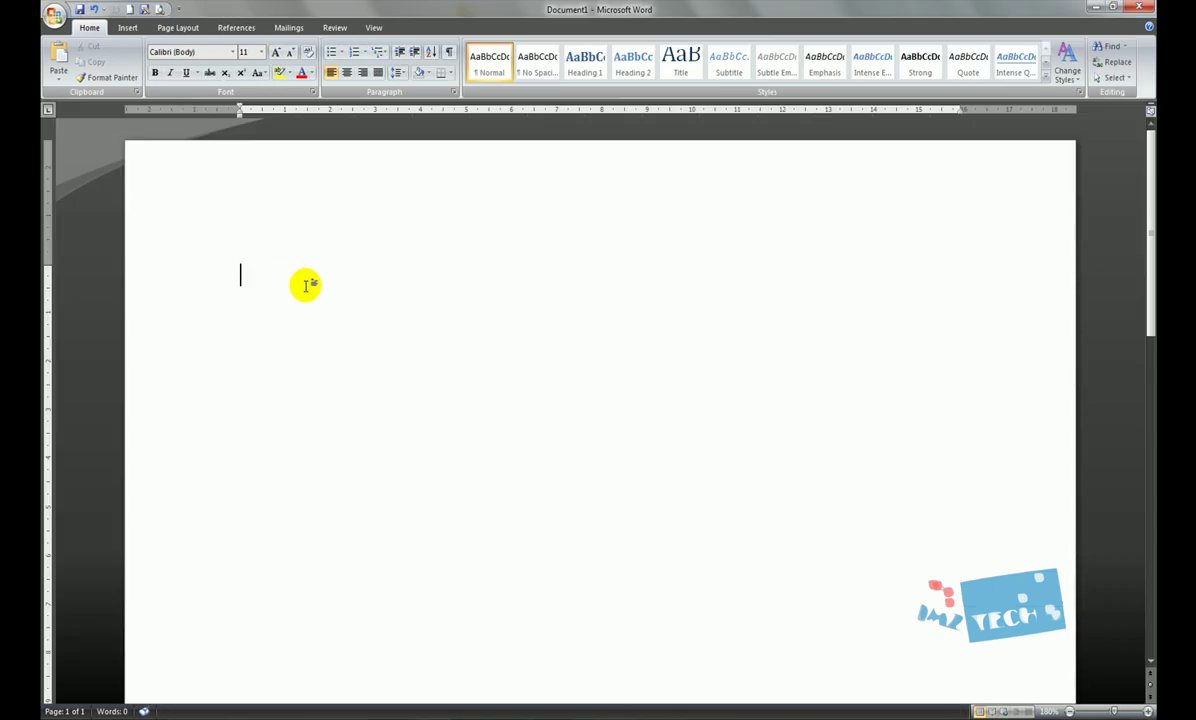
Write the general pattern =if(condition, action) on the first line of the Word document
type("=f")
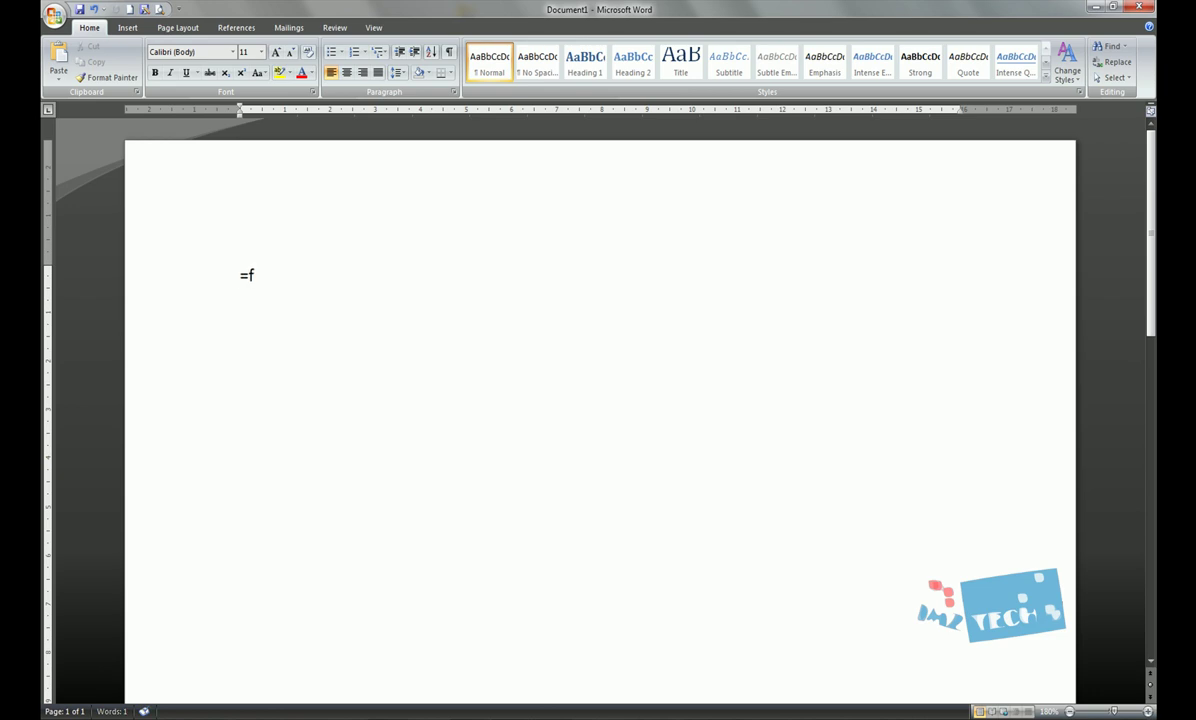
key("BackSpace")
type("if()")
key("Left")
type("condition")
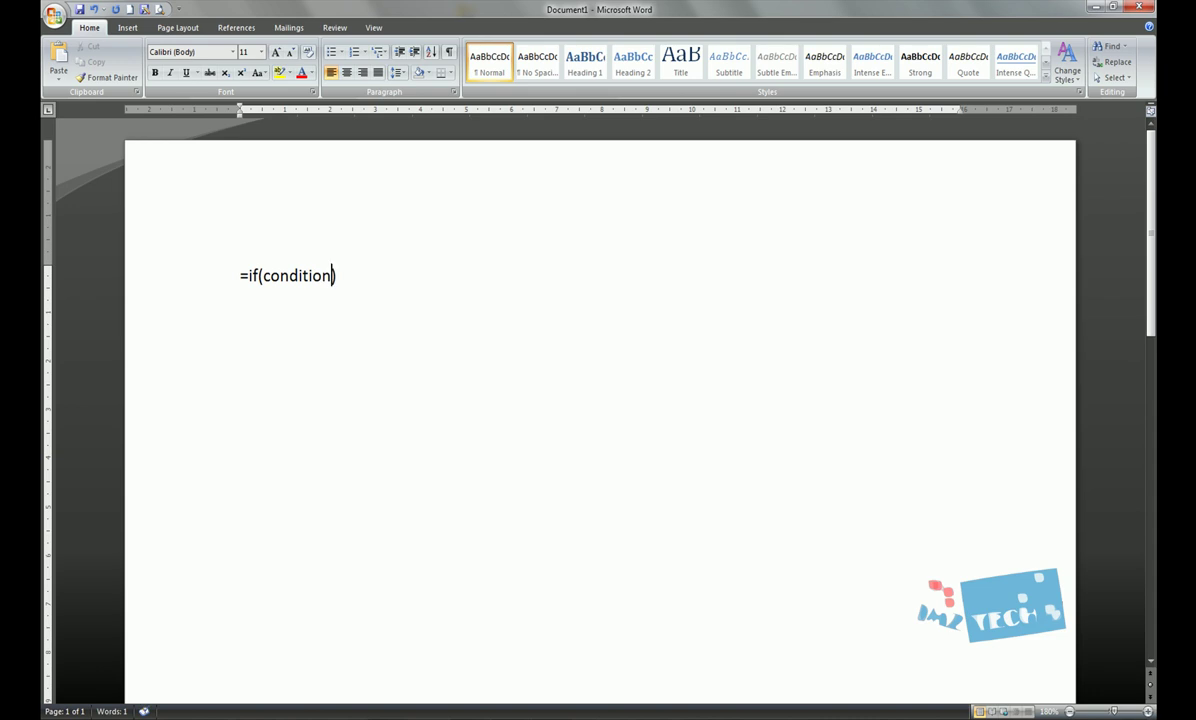
type(", action")
Copy the =if(condition, action) line and put the cursor at its end
left_click_drag(412, 282, 257, 278)
right_click(261, 275)
left_click(277, 301)
left_click(245, 301)
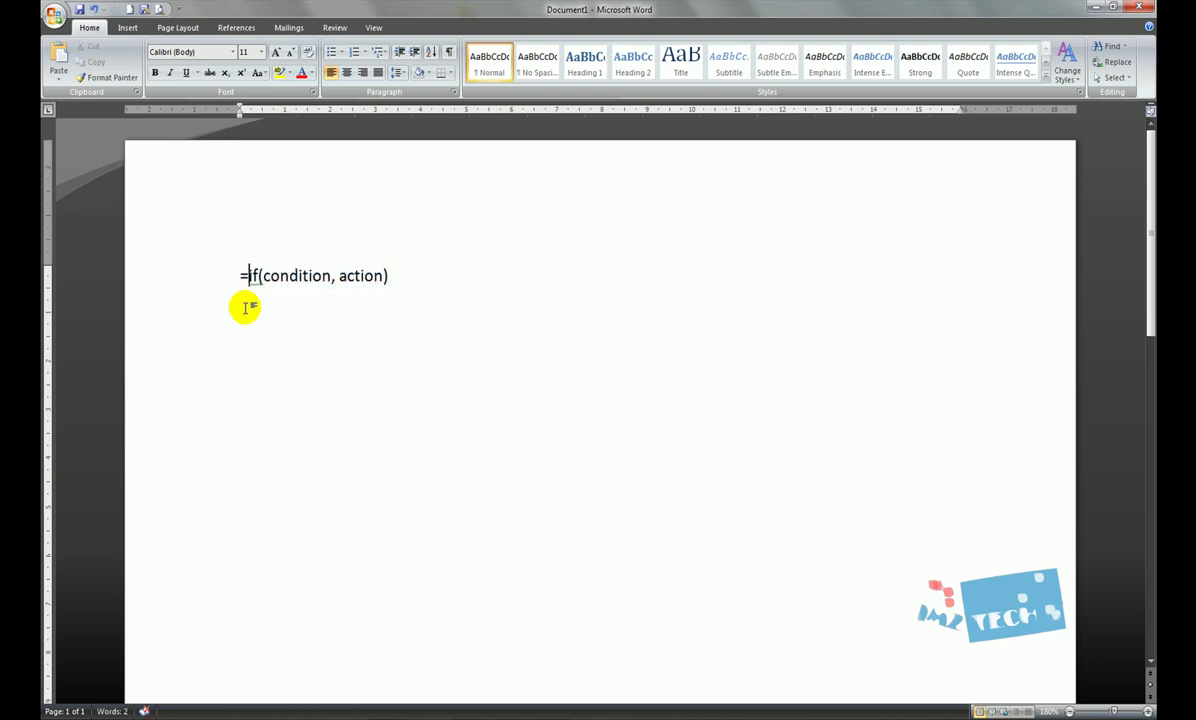
left_click(402, 276)
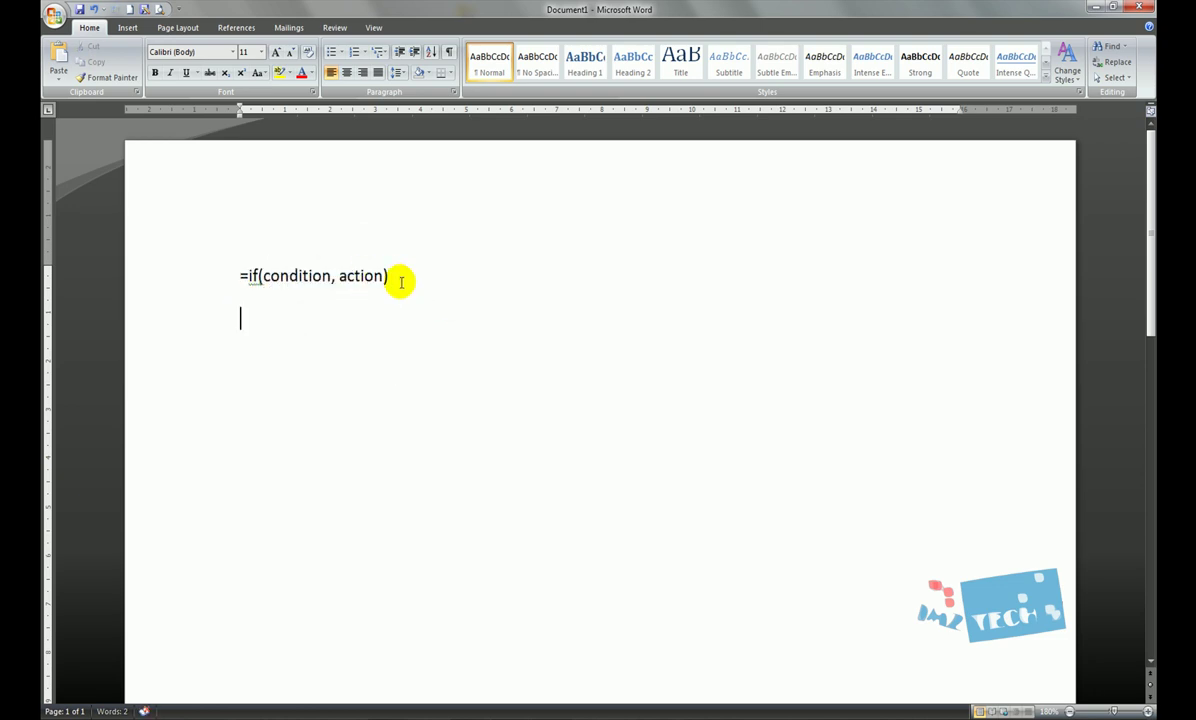
Paste the line below, extend it to =if(condition, action, action2), then minimize Word
key("Return")
right_click(300, 318)
left_click(335, 362)
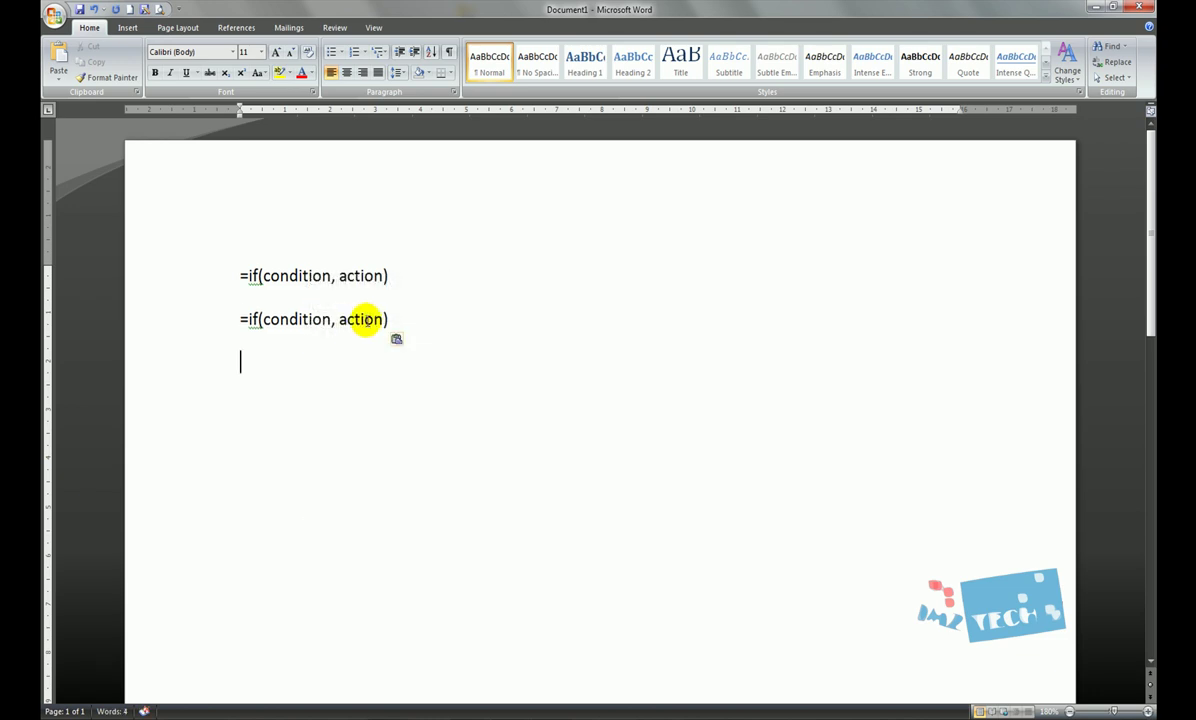
left_click(381, 319)
type(", a")
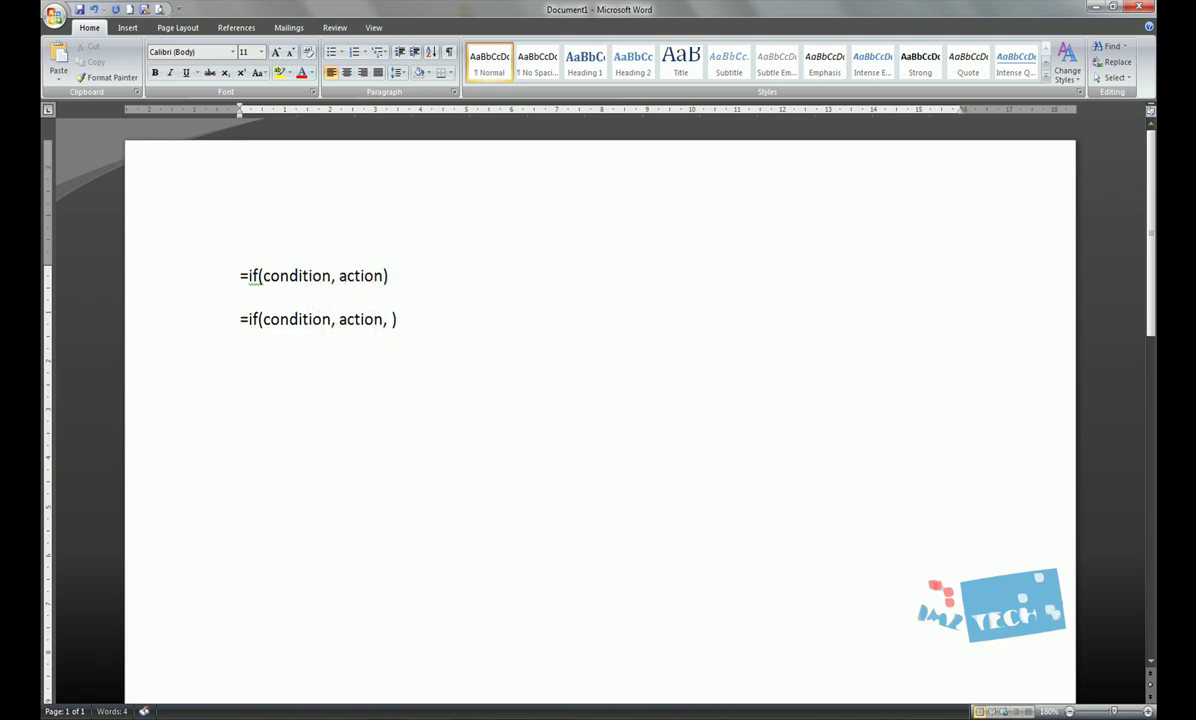
type("ction2")
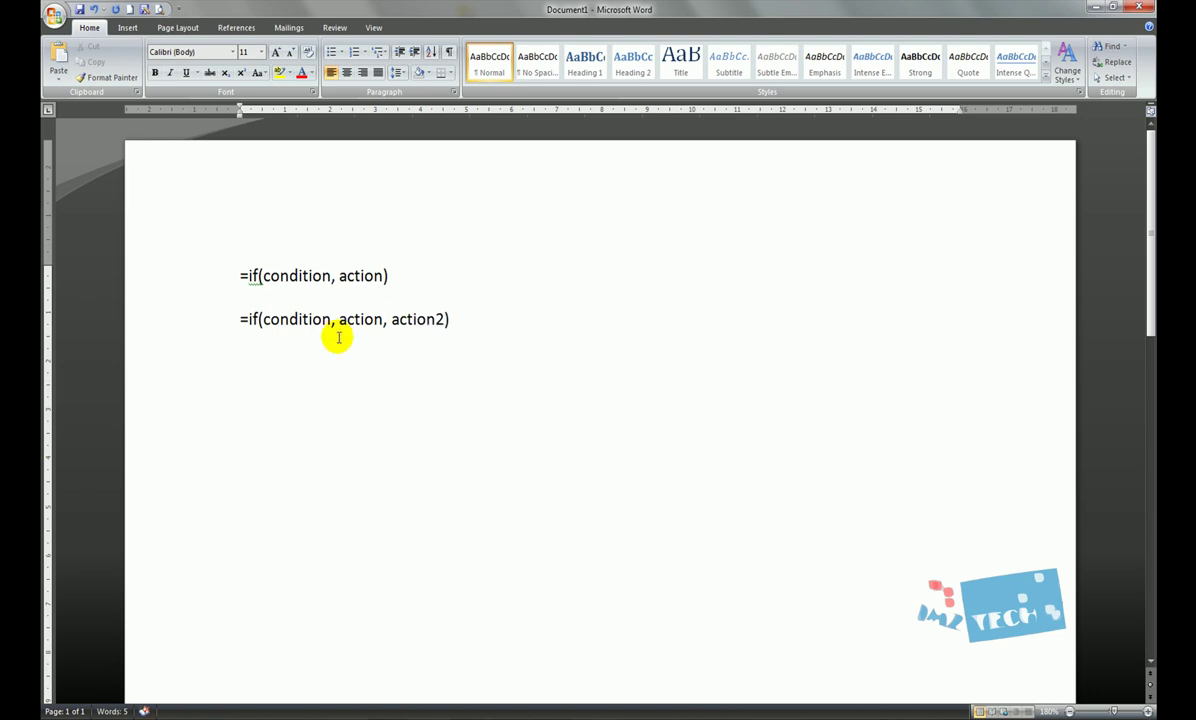
double_click(296, 322)
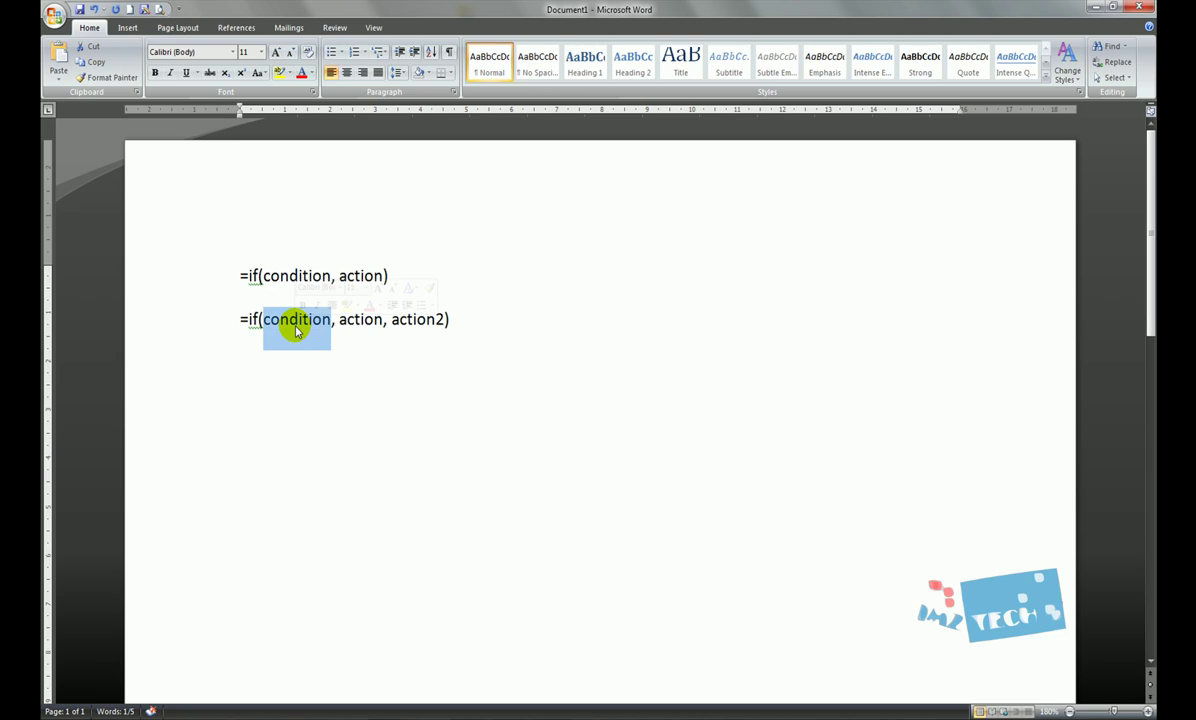
left_click(446, 323)
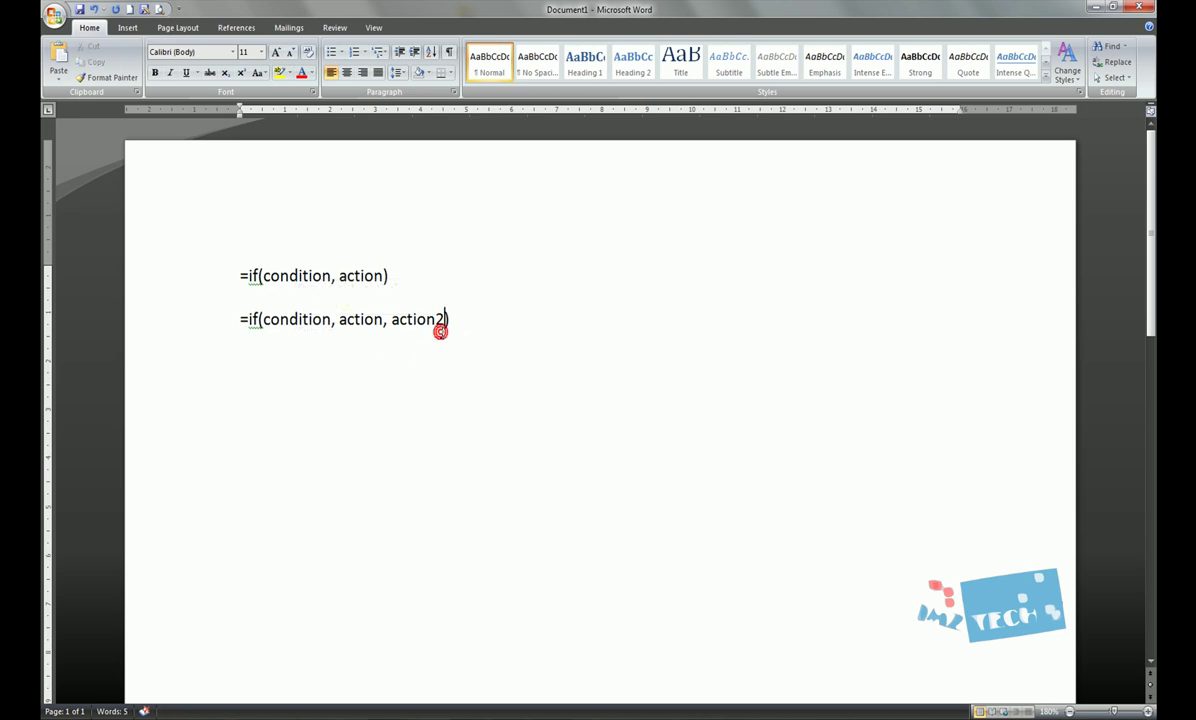
left_click(1097, 7)
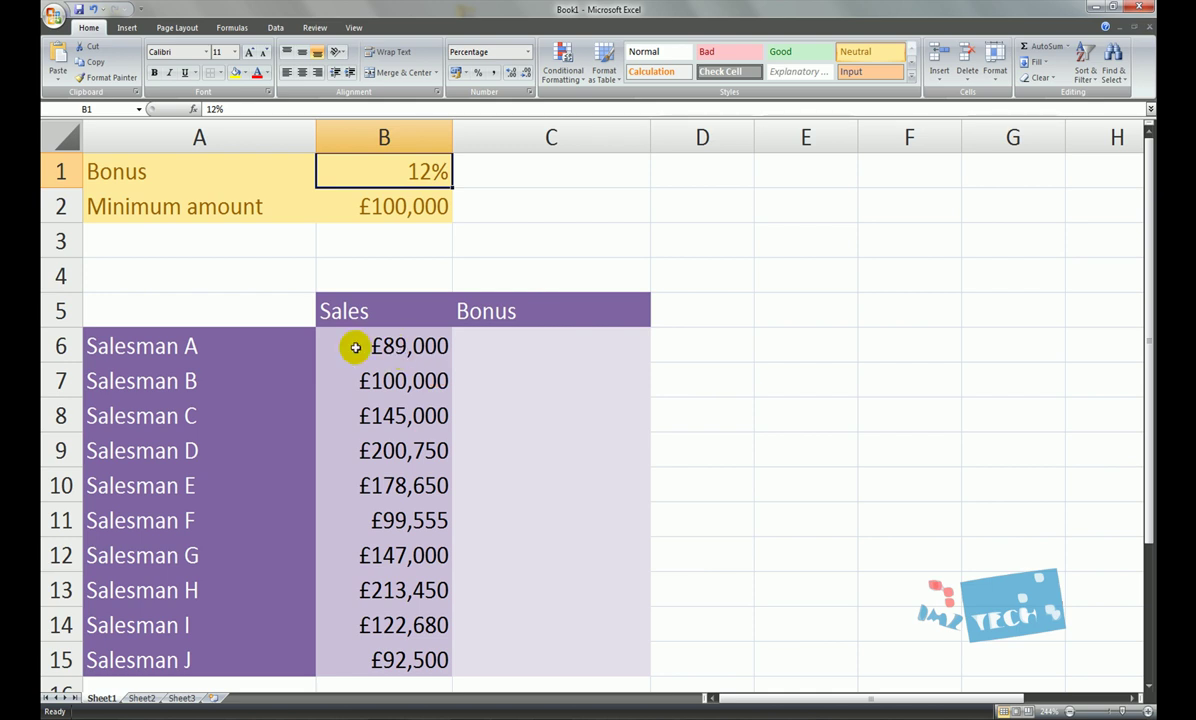
left_click_drag(143, 341, 160, 660)
left_click(348, 316)
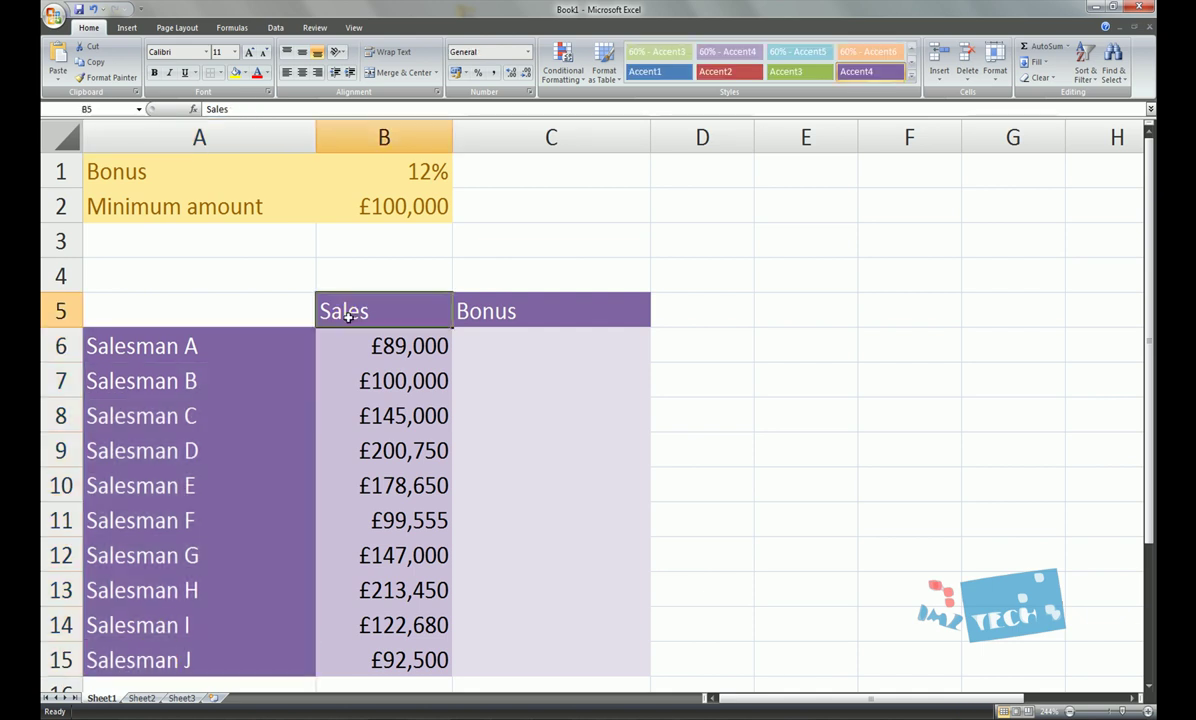
left_click(370, 340)
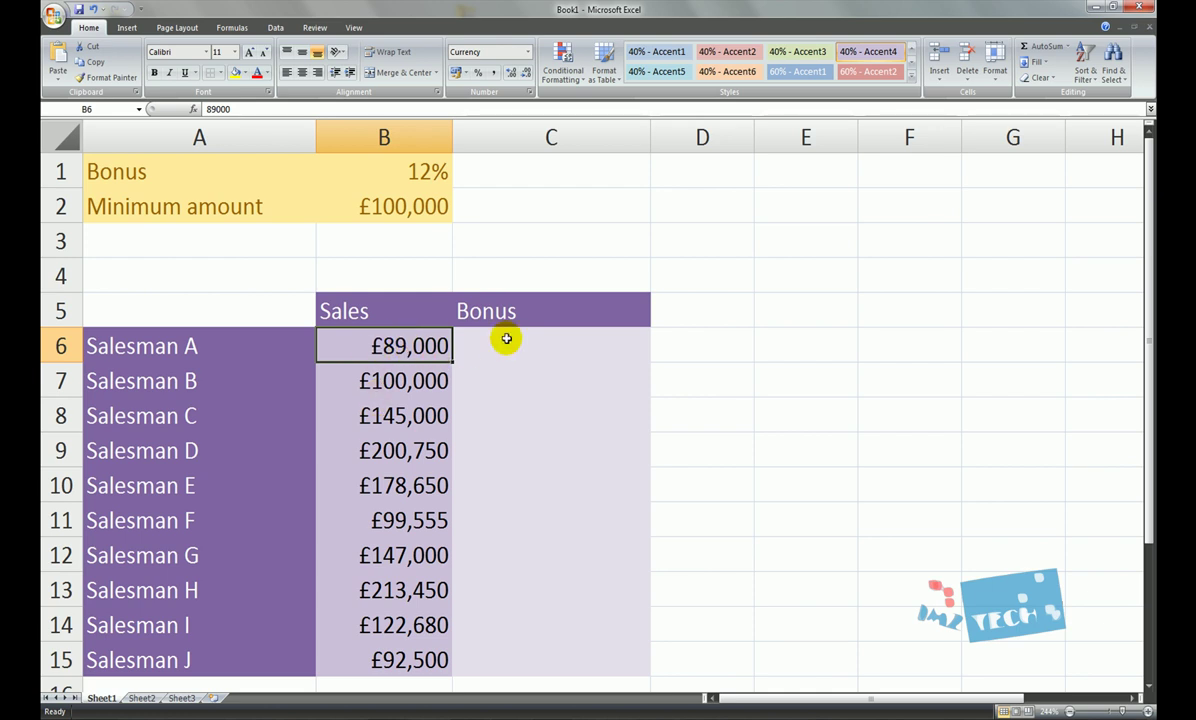
left_click_drag(428, 346, 405, 660)
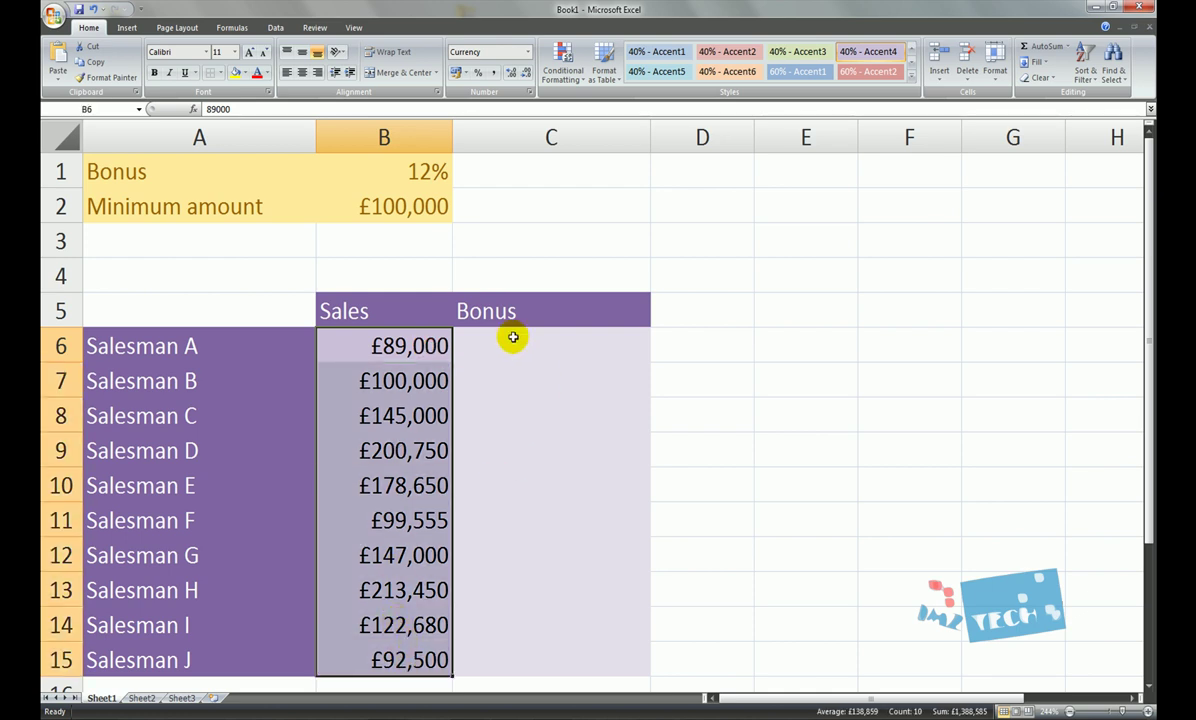
left_click(512, 337)
left_click_drag(512, 337, 510, 662)
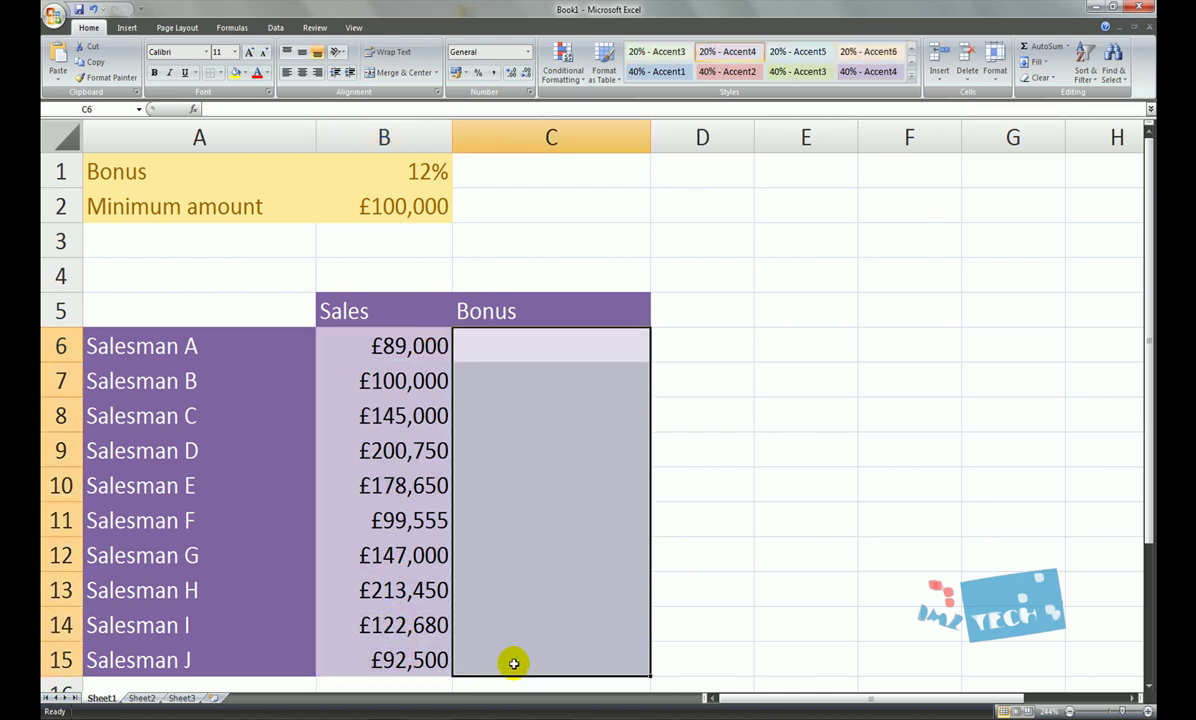
left_click(538, 353)
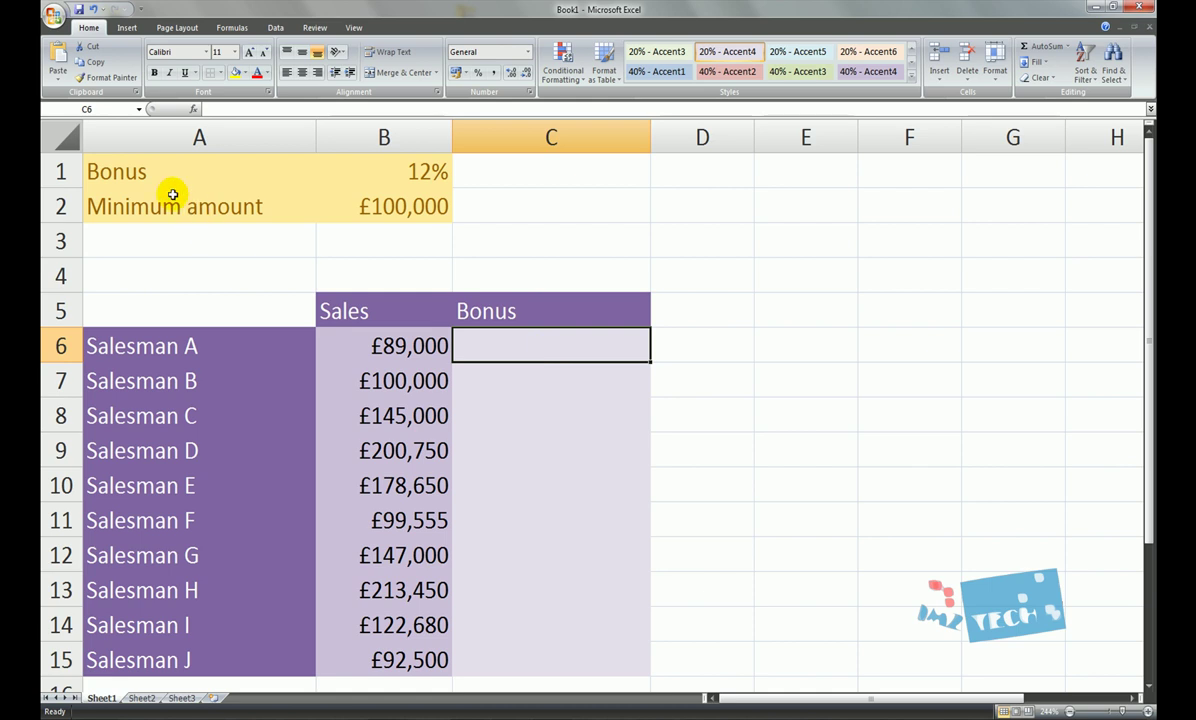
left_click(124, 174)
left_click(406, 176)
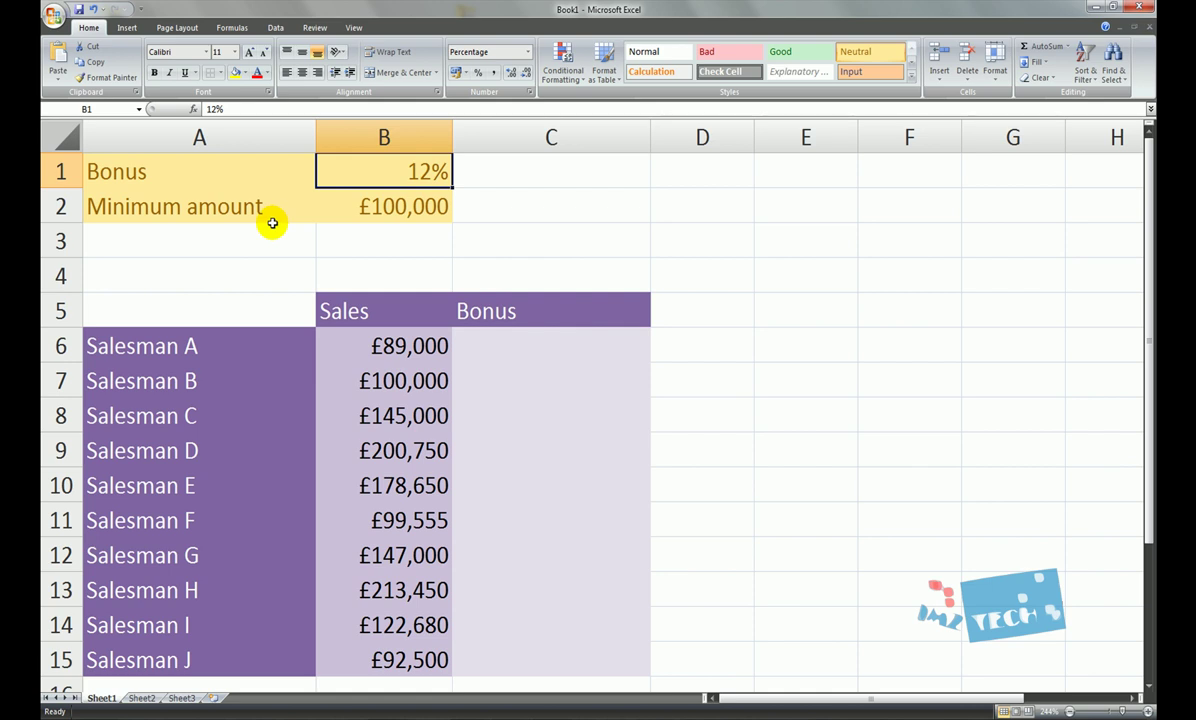
left_click(413, 224)
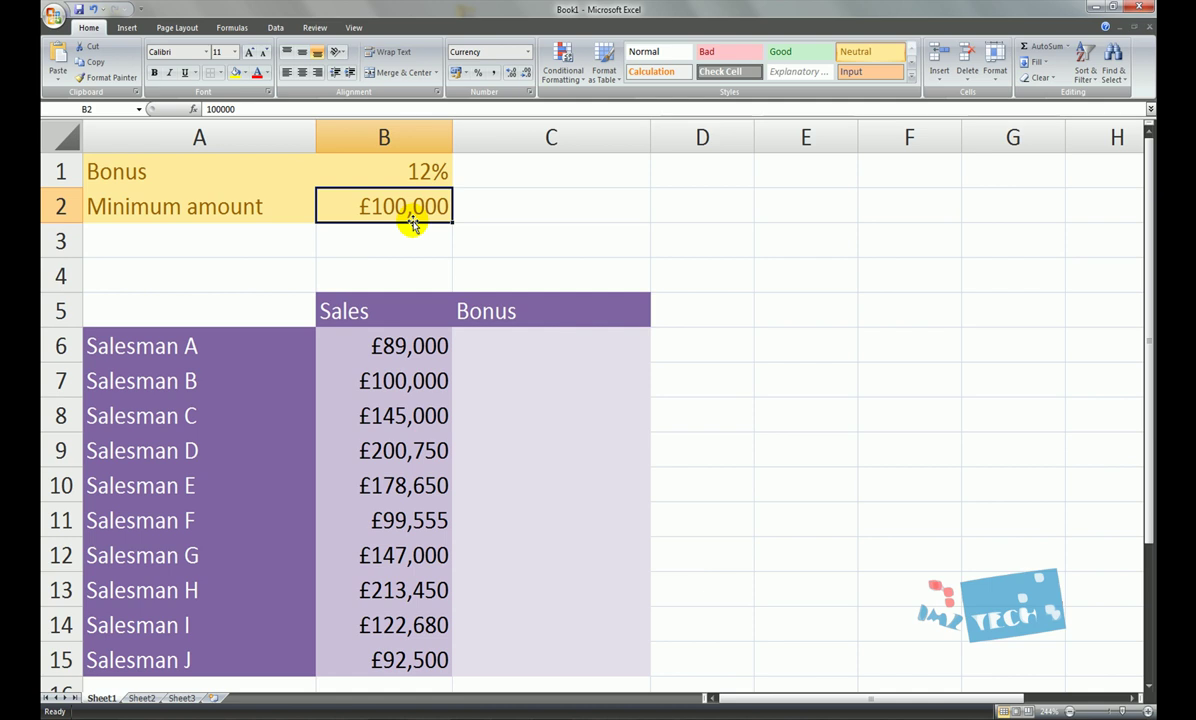
left_click(370, 347)
left_click_drag(370, 347, 481, 342)
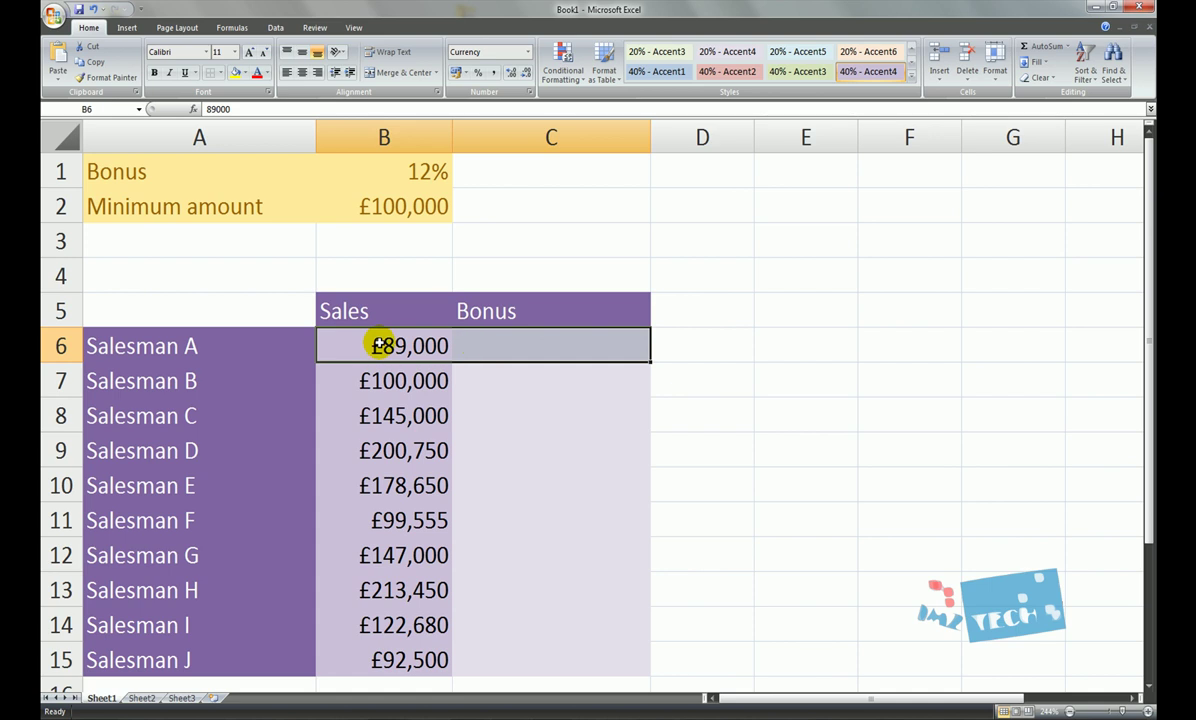
left_click(378, 520)
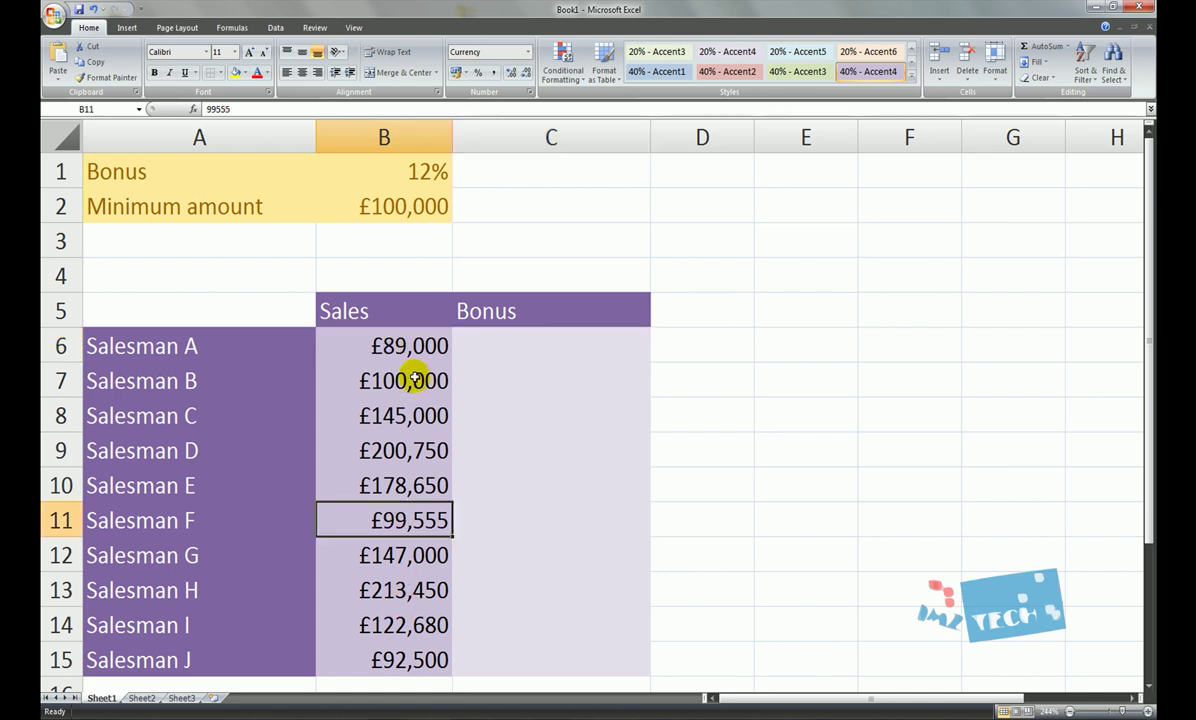
left_click_drag(415, 380, 414, 474)
left_click(498, 347)
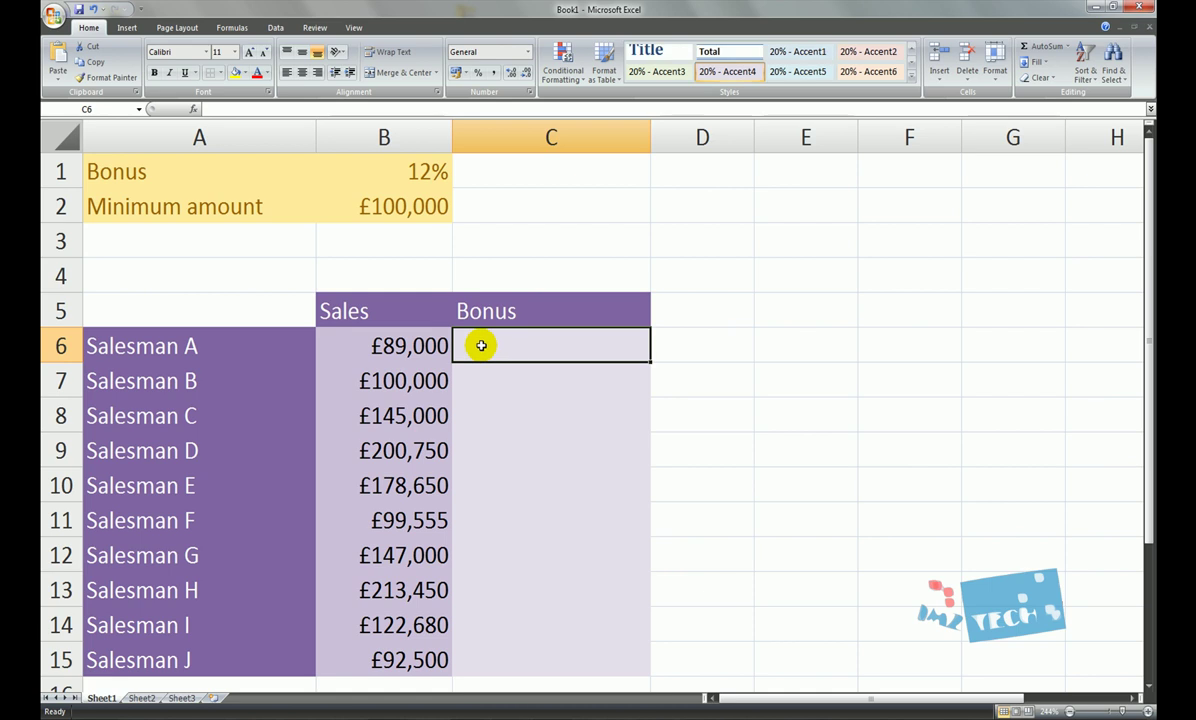
Enter =if(B6>B2,"bonus","no Bonus") in C6 to test Salesman A's sales against the minimum
type("=")
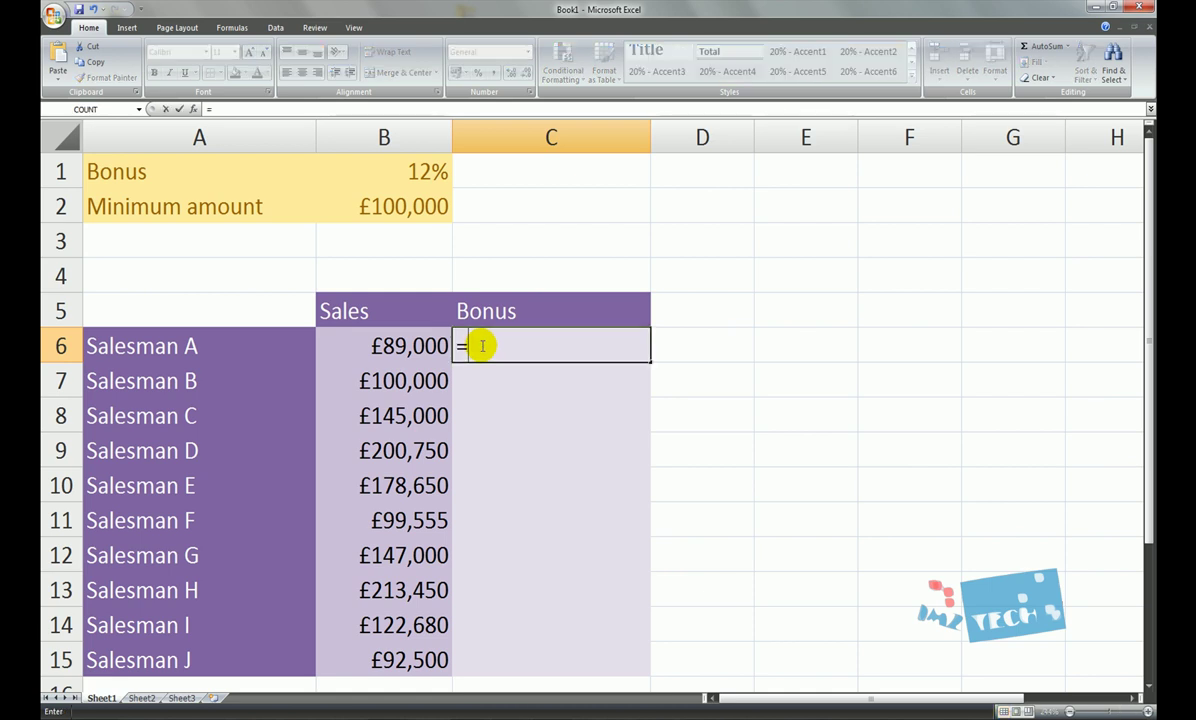
type("if")
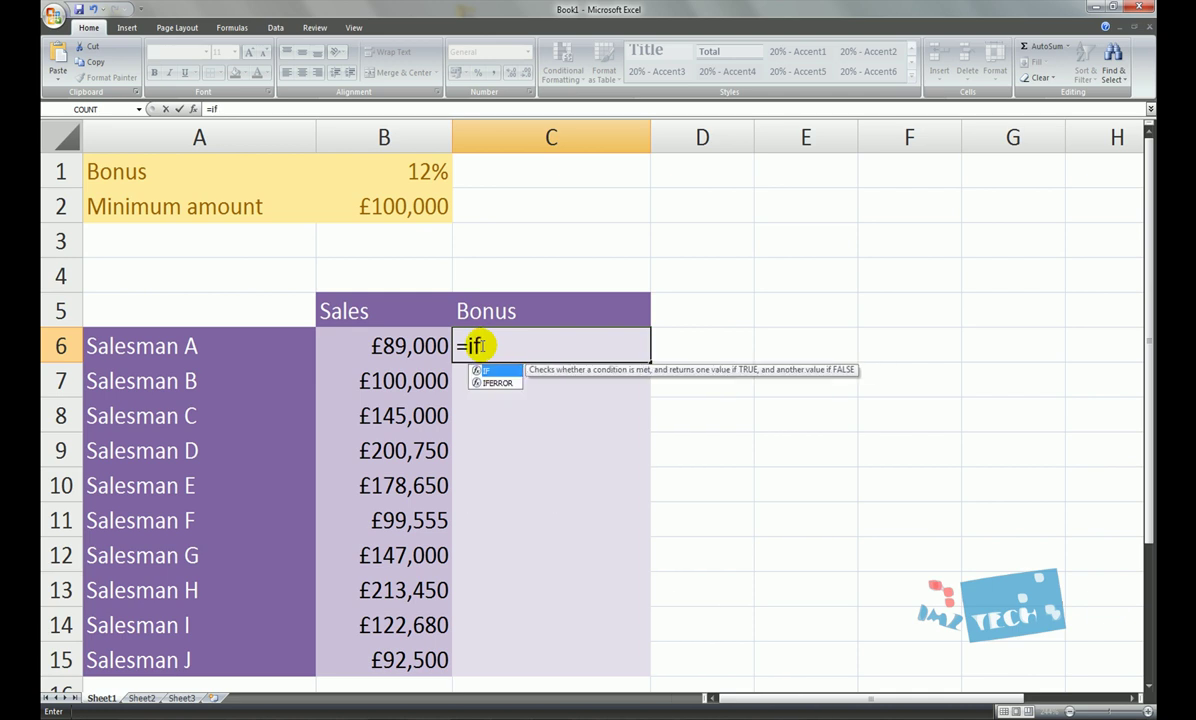
type("(")
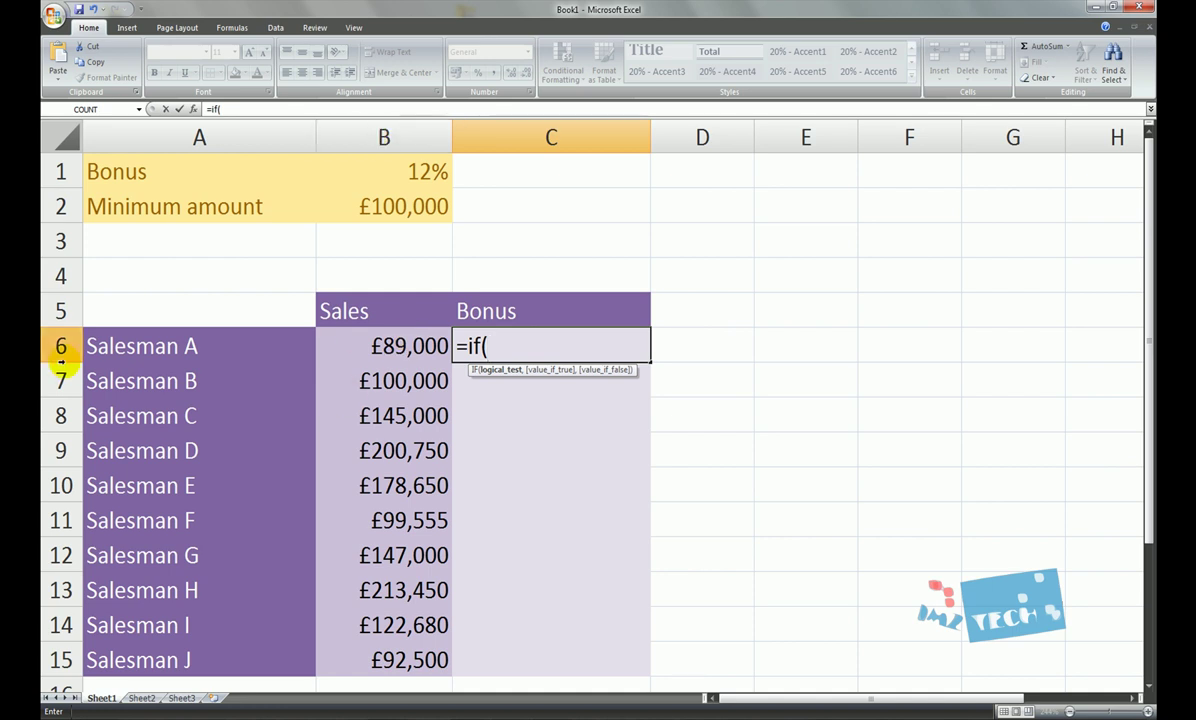
left_click(380, 346)
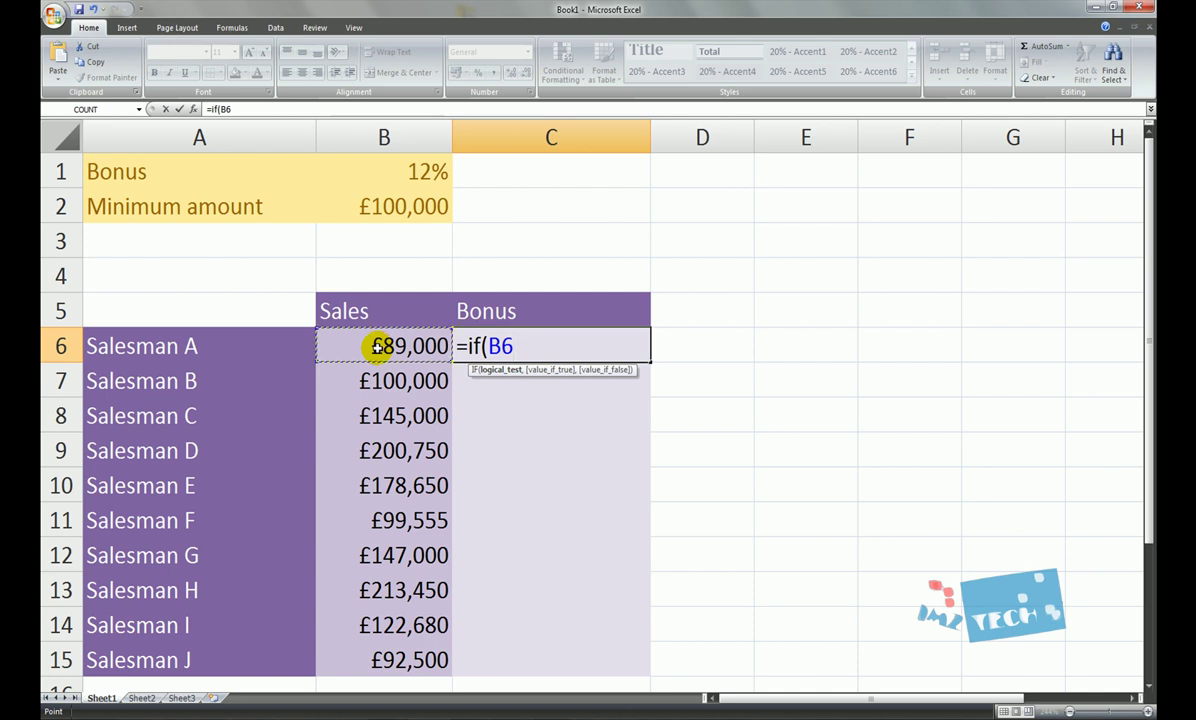
type(">")
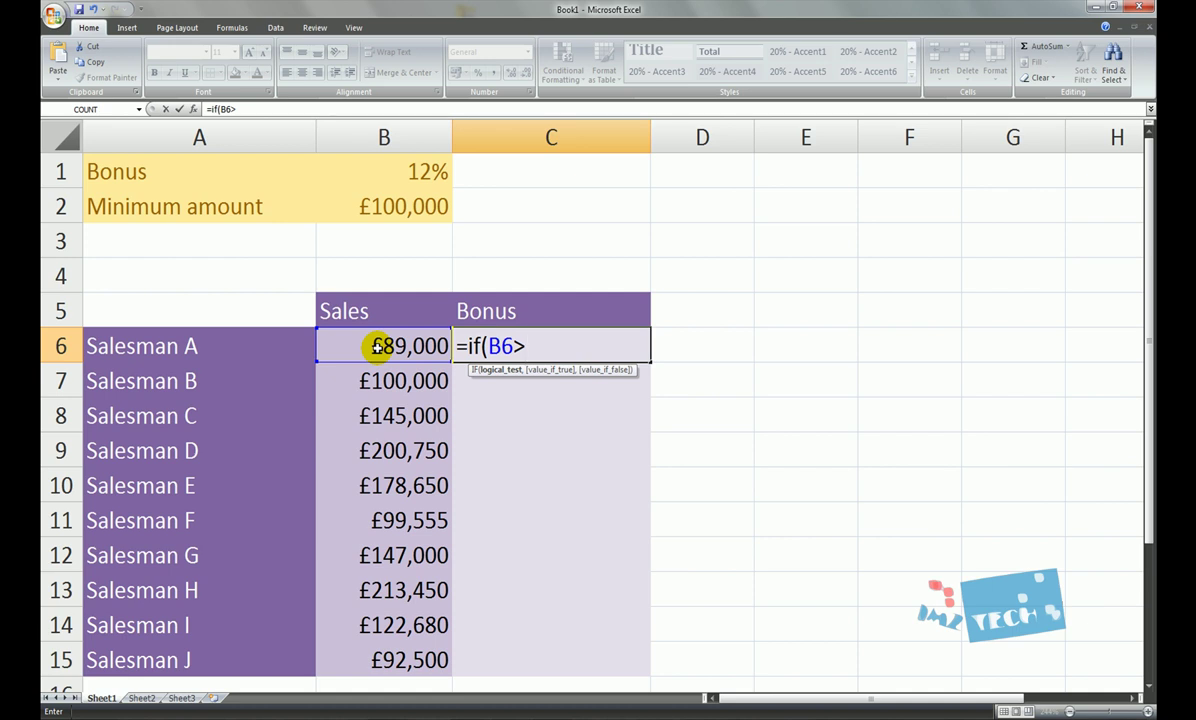
left_click(409, 214)
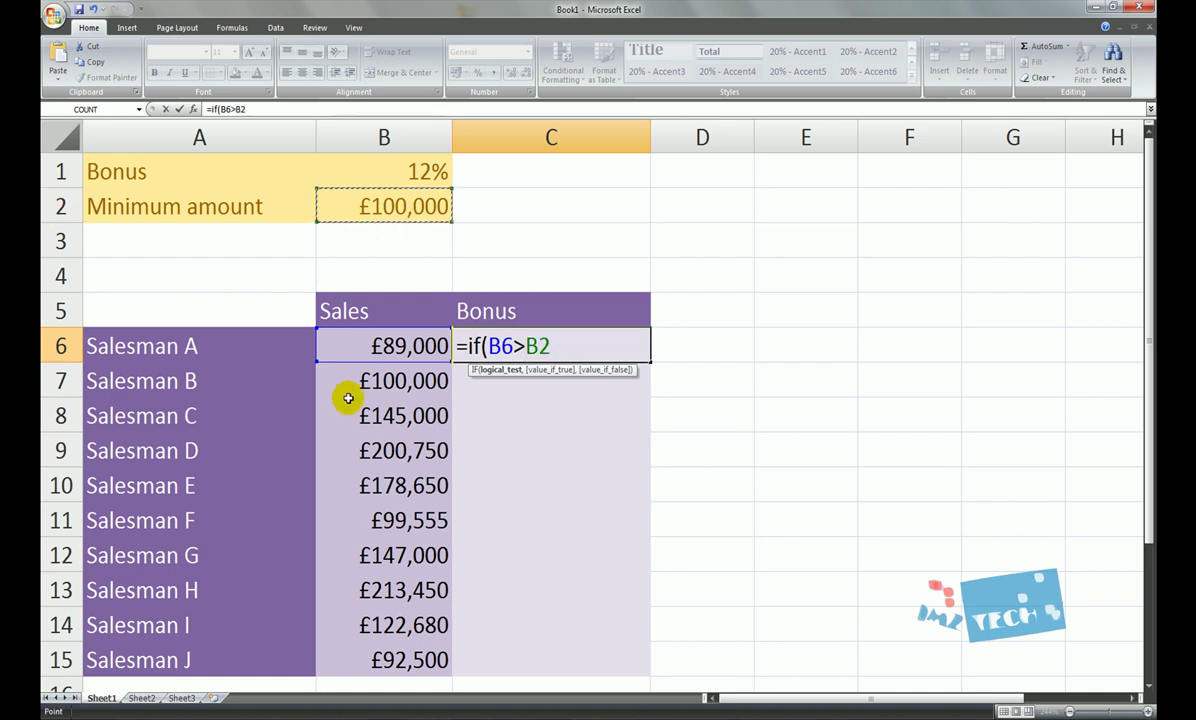
type(",")
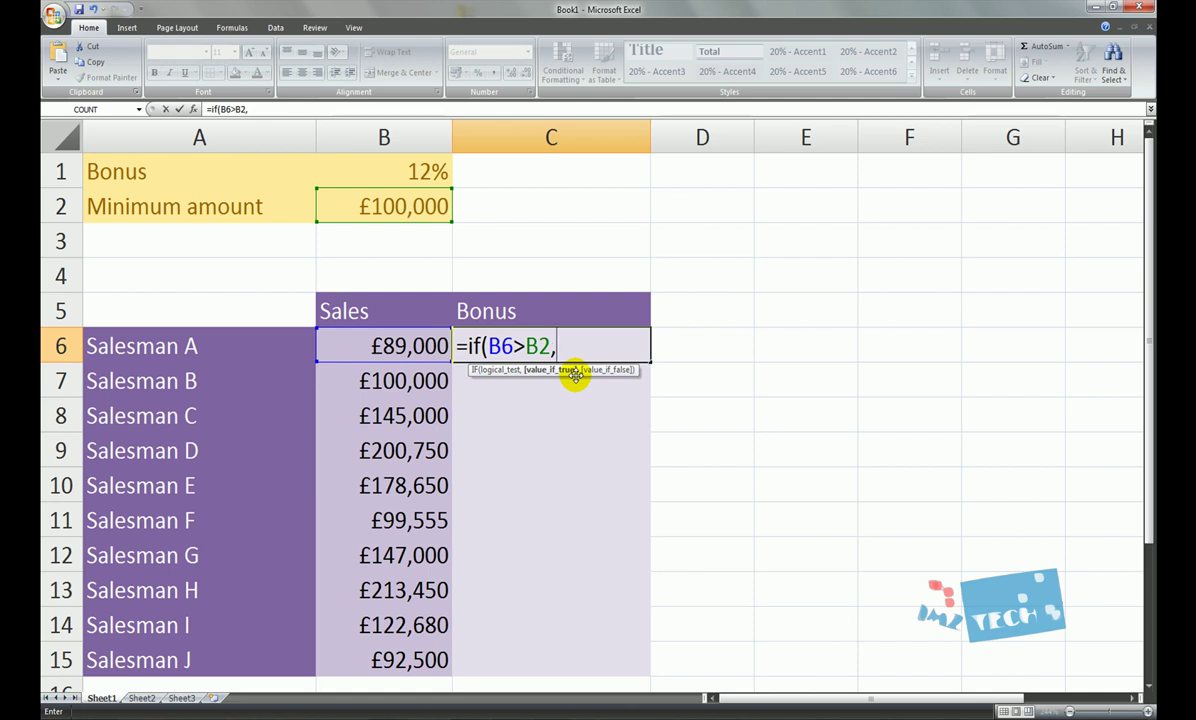
type("\"bonus")
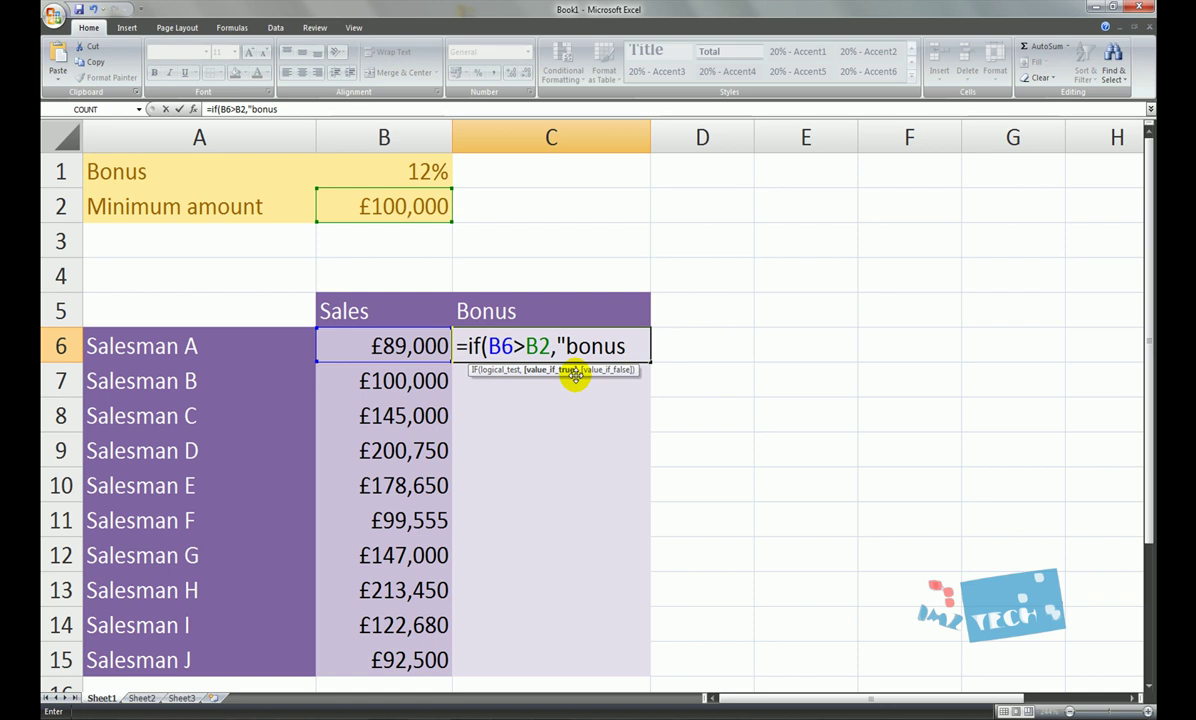
type("\",\"n")
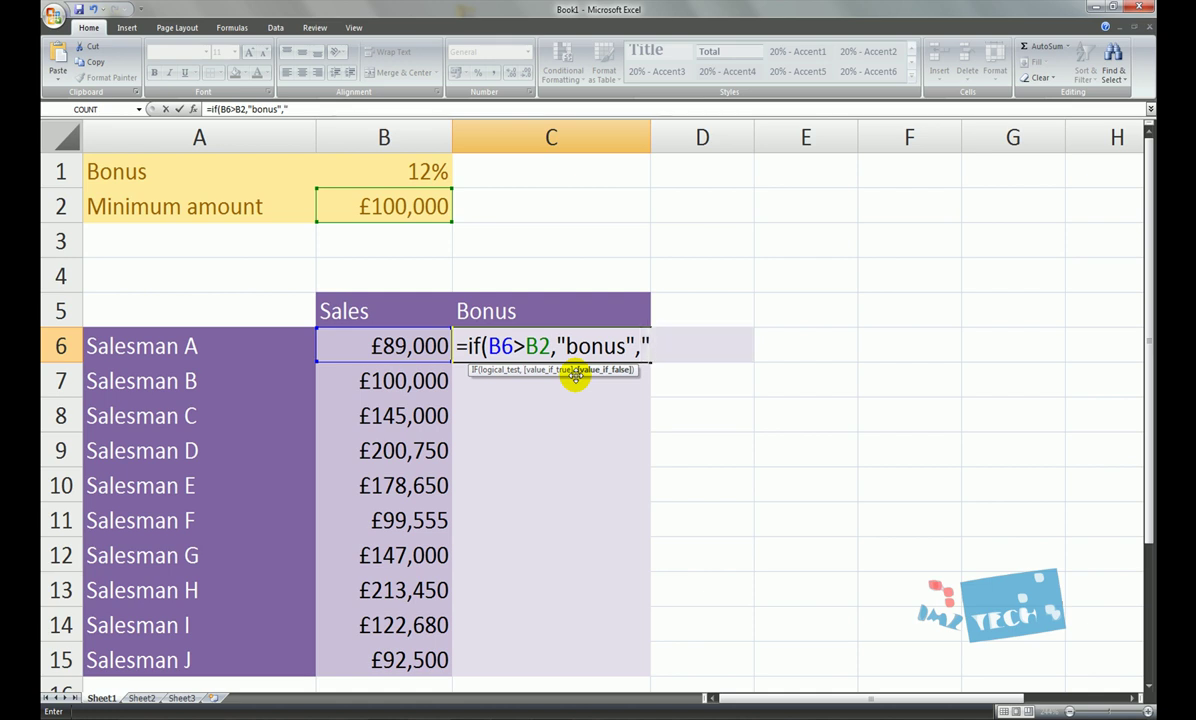
type("o Bo")
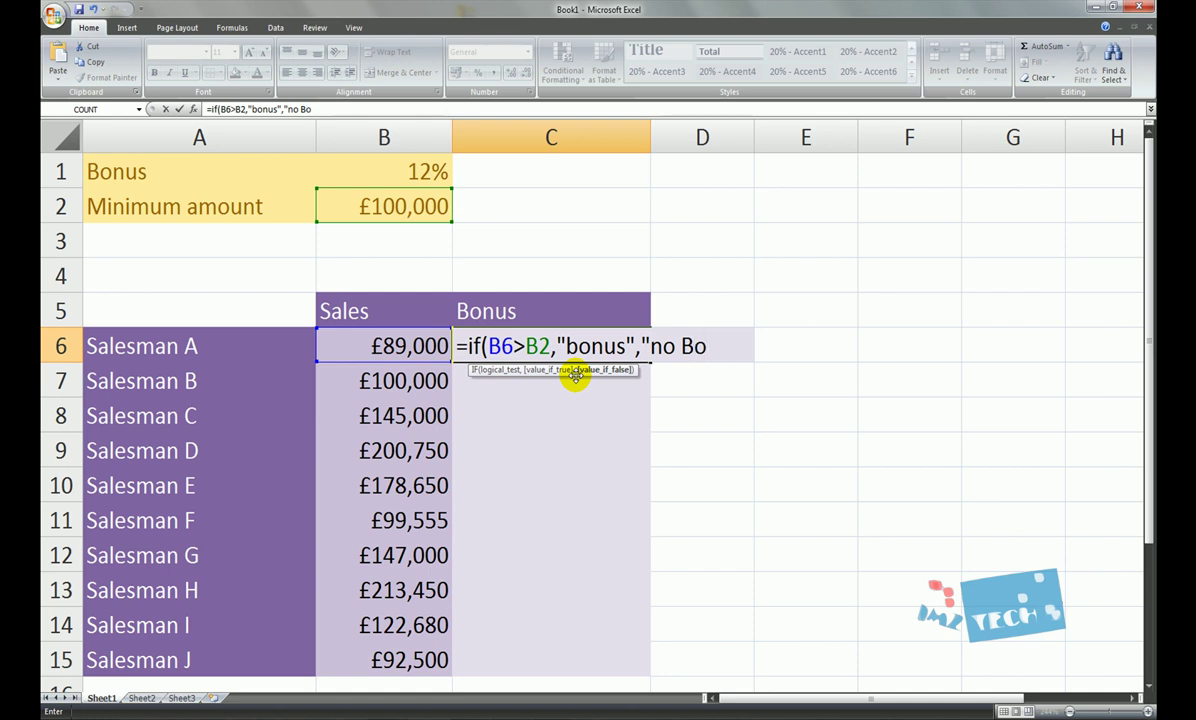
type("nus\")")
key("Return")
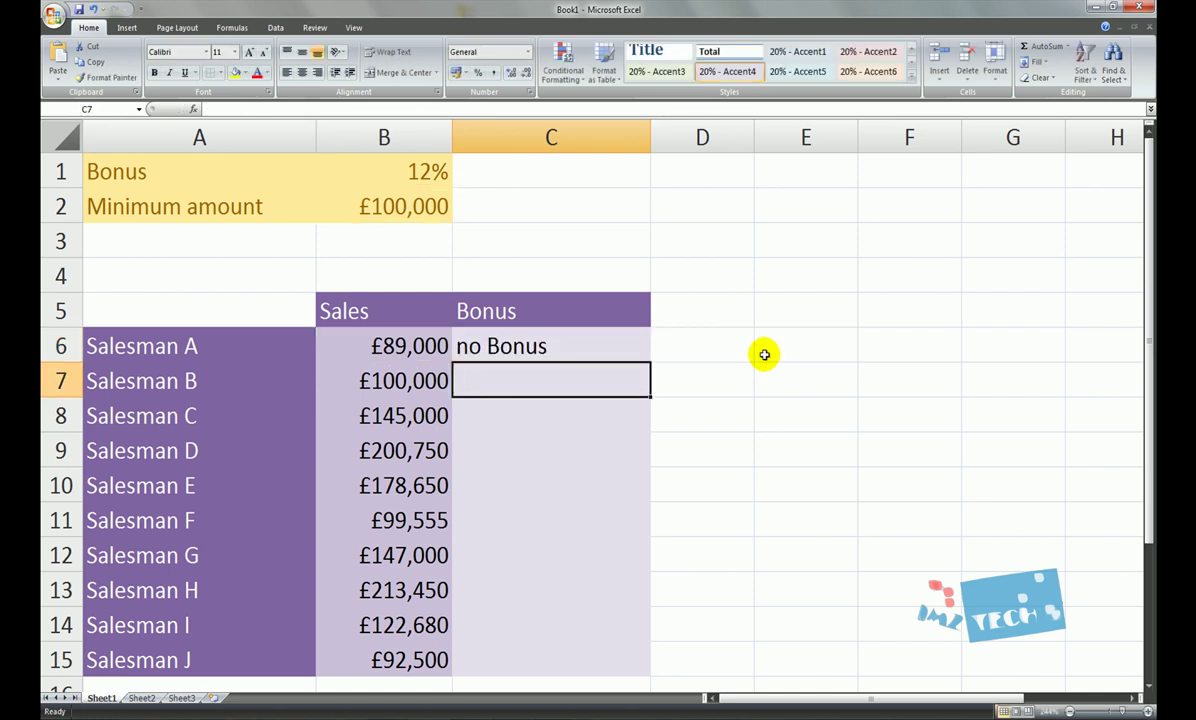
left_click(388, 338)
left_click(552, 331)
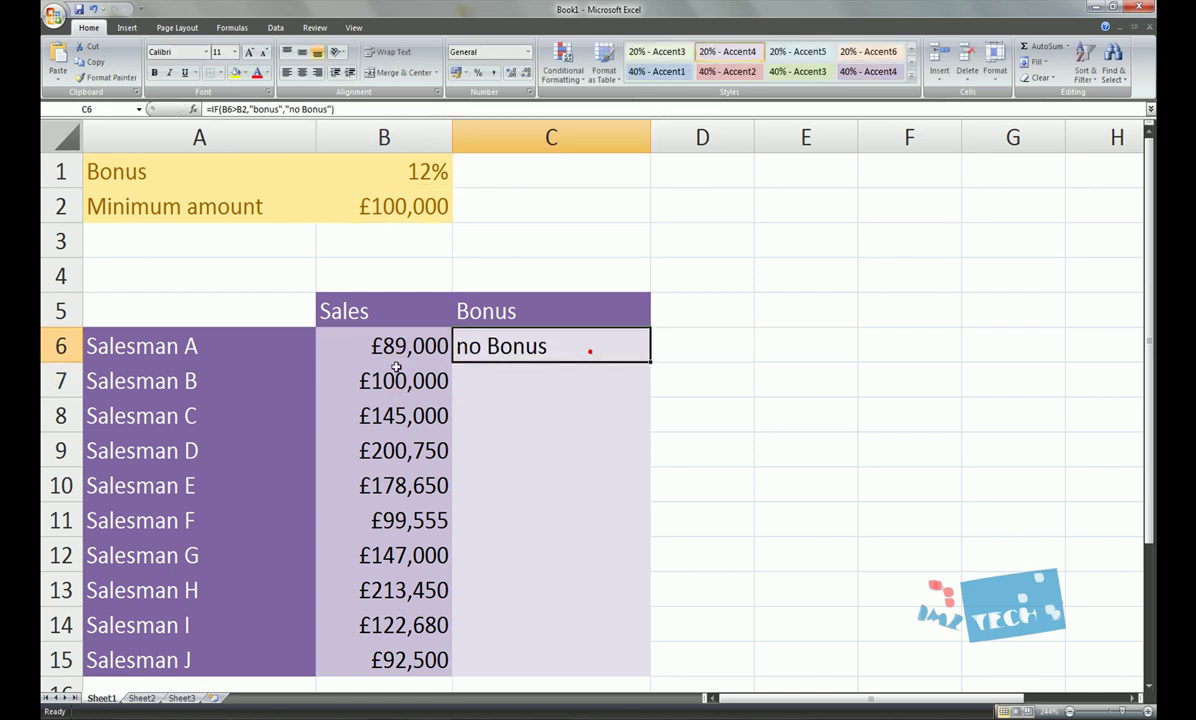
double_click(524, 346)
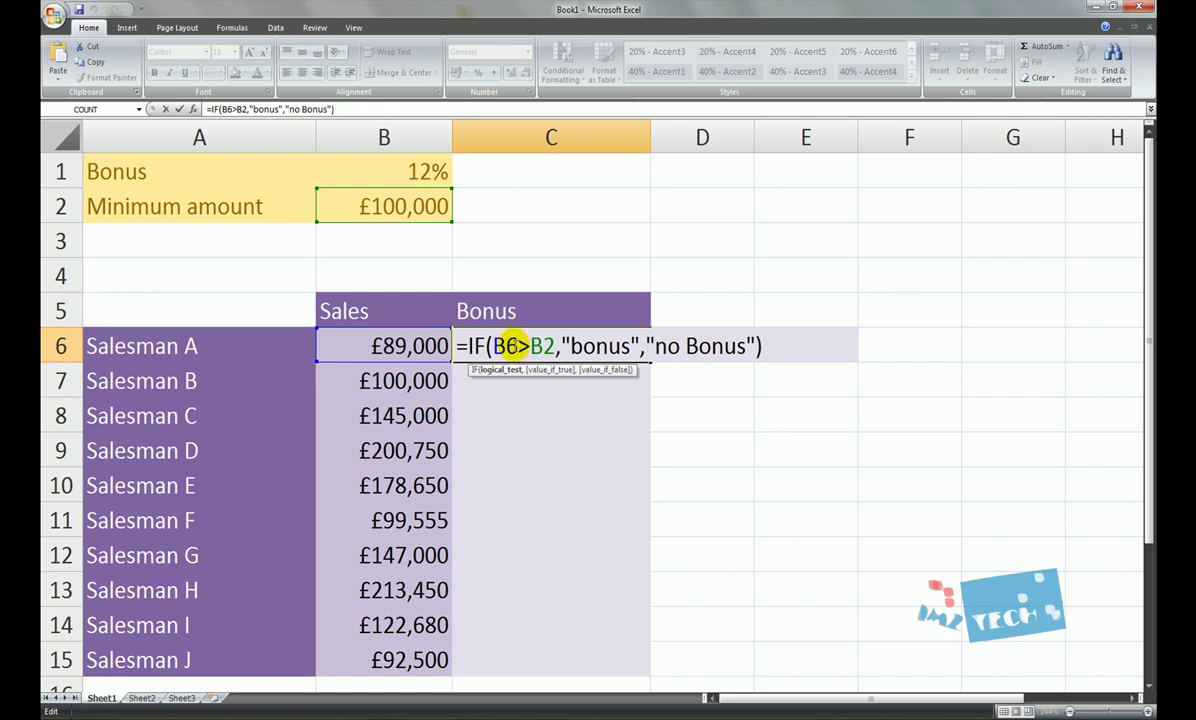
double_click(505, 346)
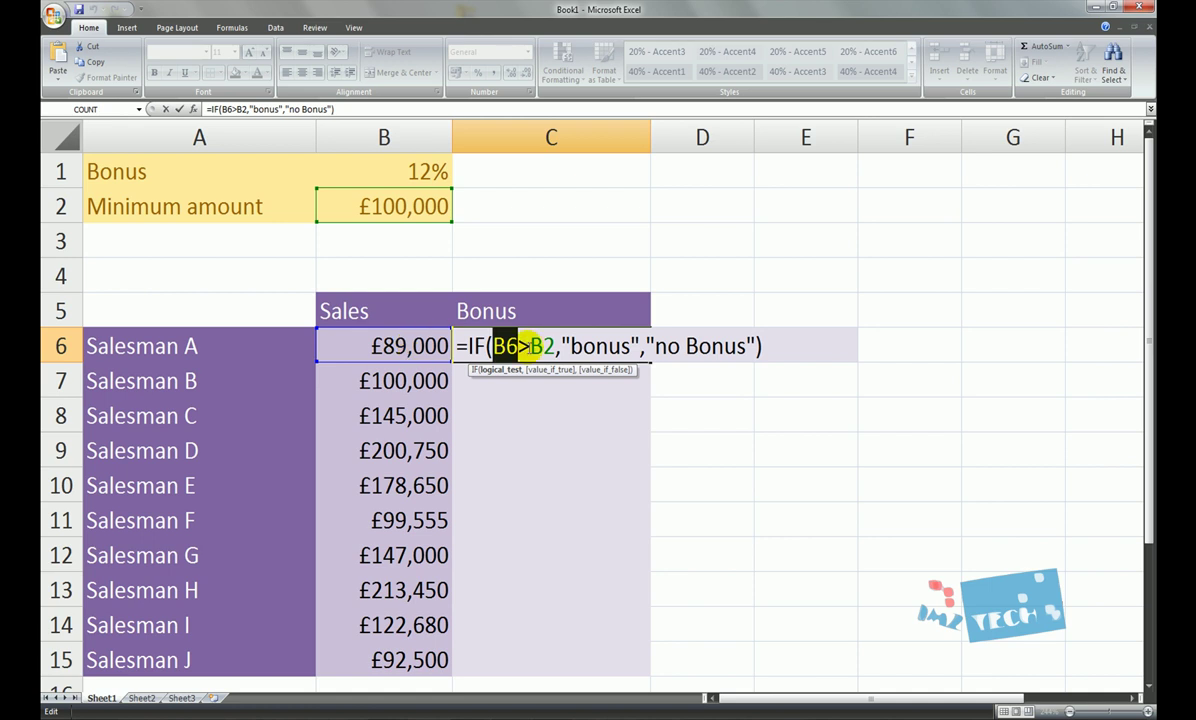
double_click(543, 346)
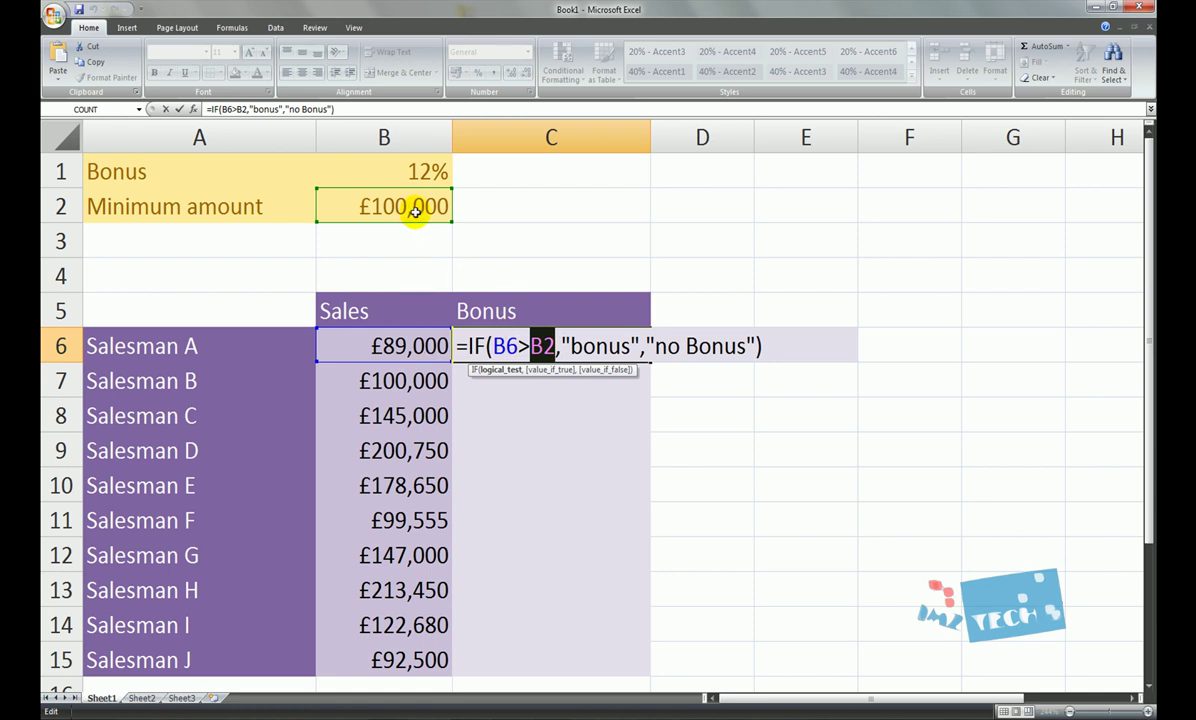
key("ctrl+Return")
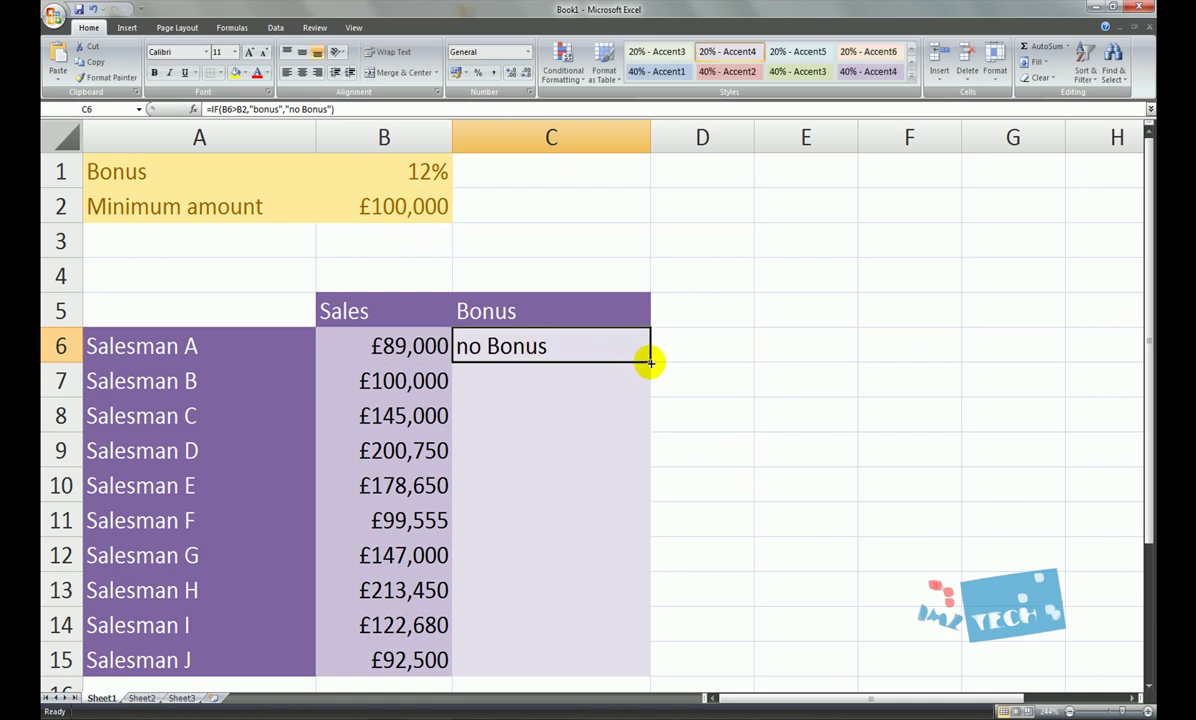
Fill C6's IF formula down to C9 and inspect C7's shifted references B7 and B3
left_click_drag(650, 362, 644, 456)
left_click(765, 477)
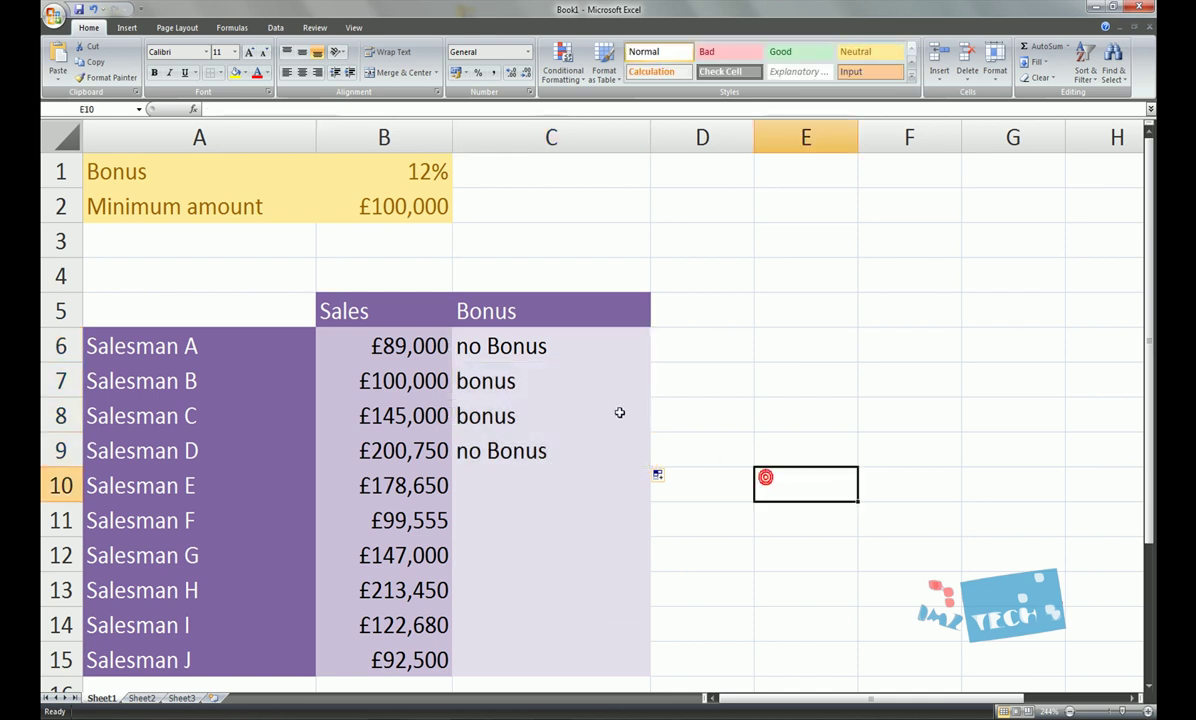
double_click(537, 381)
left_click(540, 381)
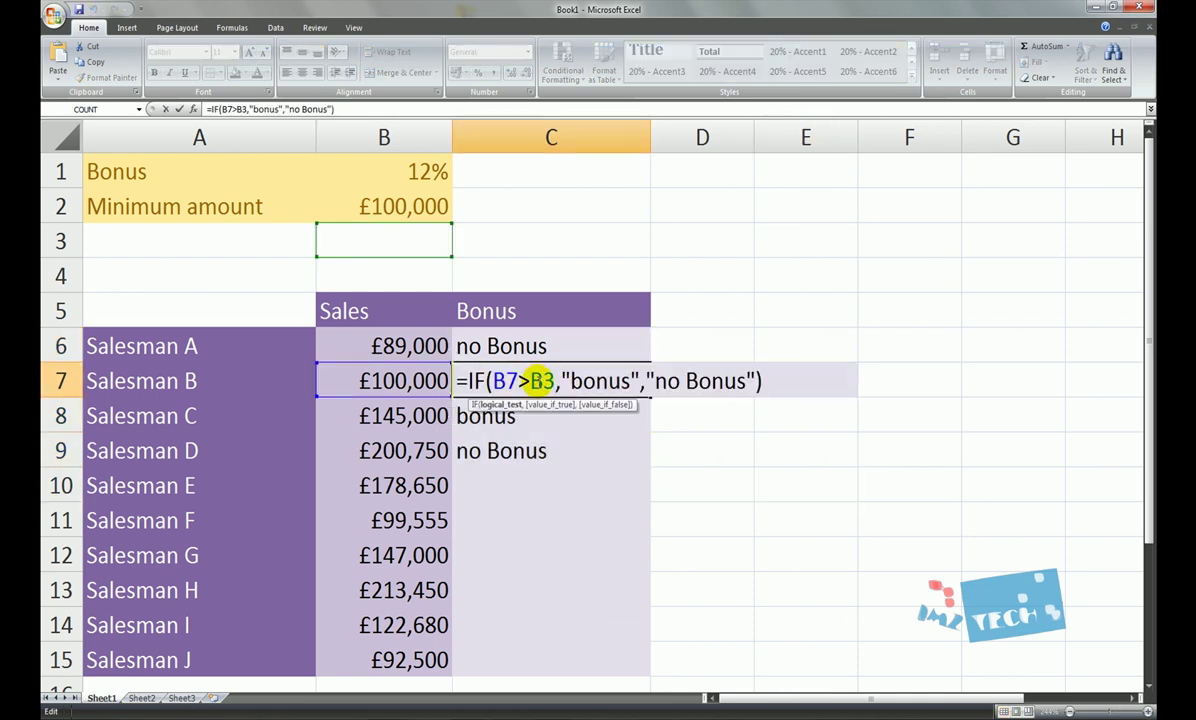
double_click(541, 381)
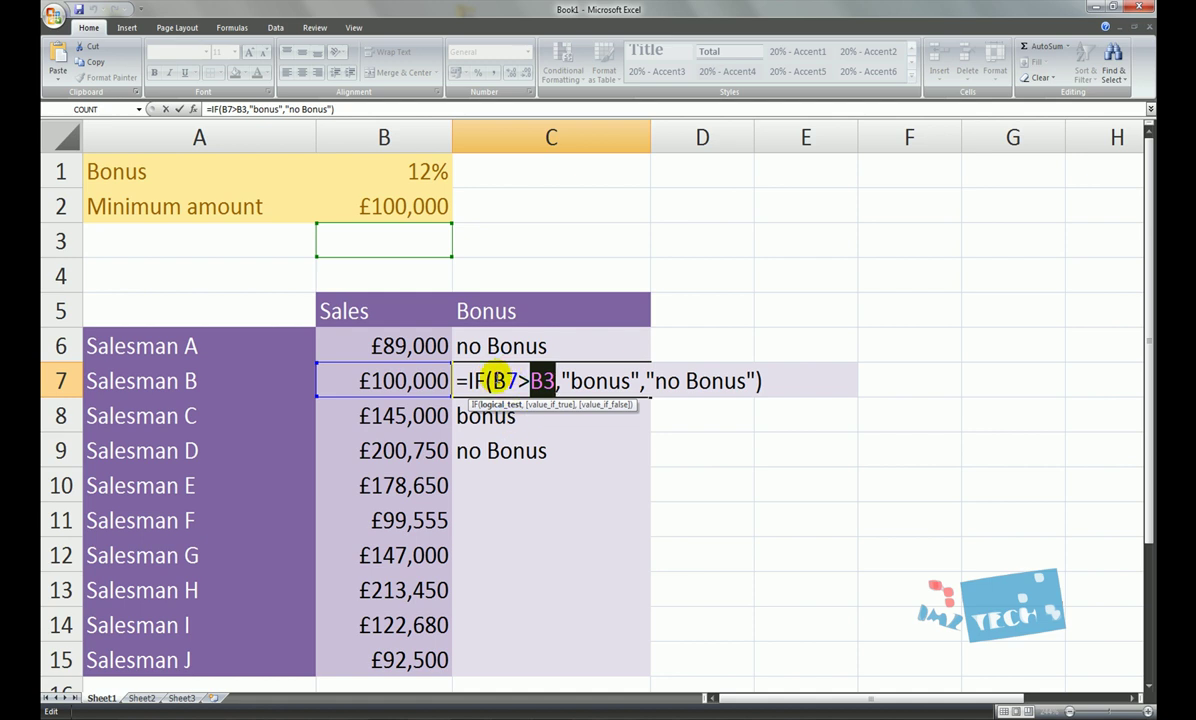
left_click_drag(493, 381, 554, 381)
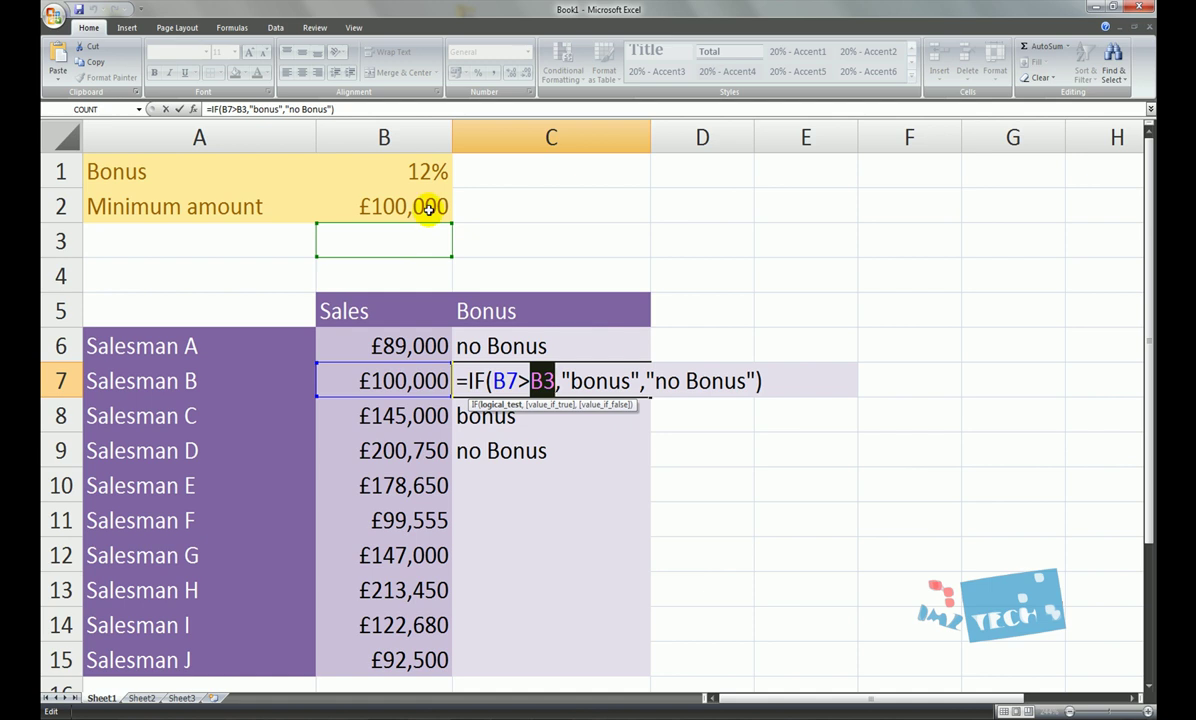
key("ctrl+Return")
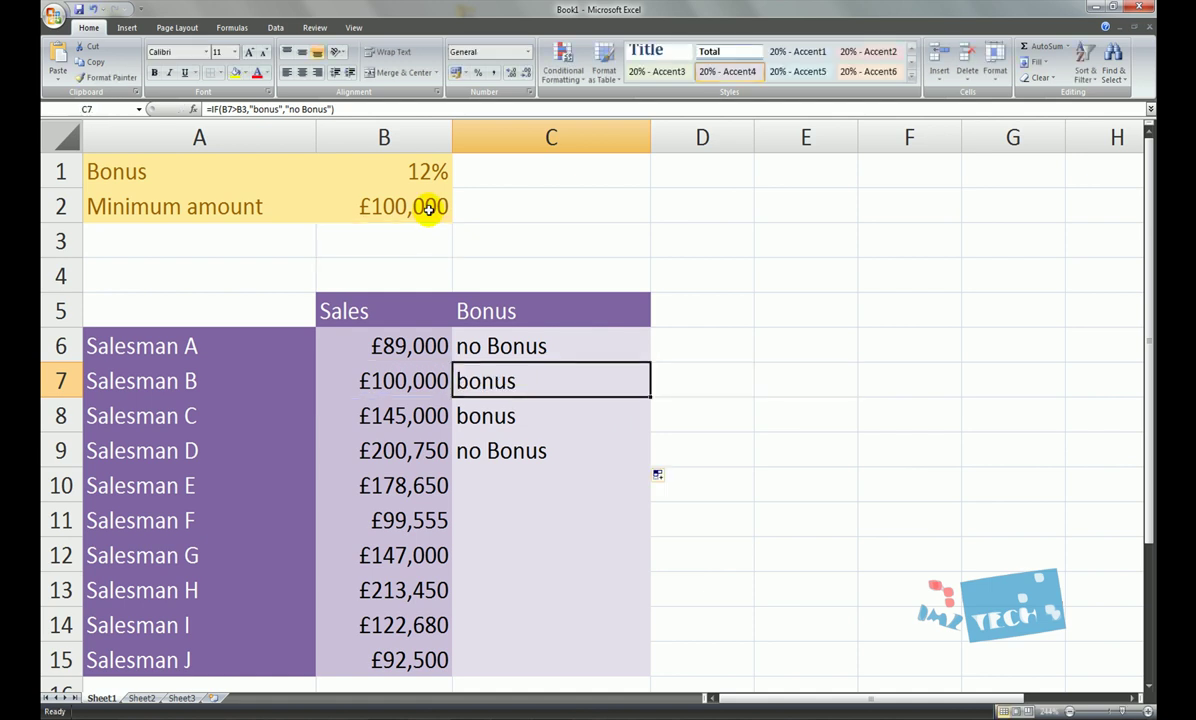
Inspect the copied formulas in C8 and C9, then C6's B6 reference
left_click(528, 418)
double_click(528, 418)
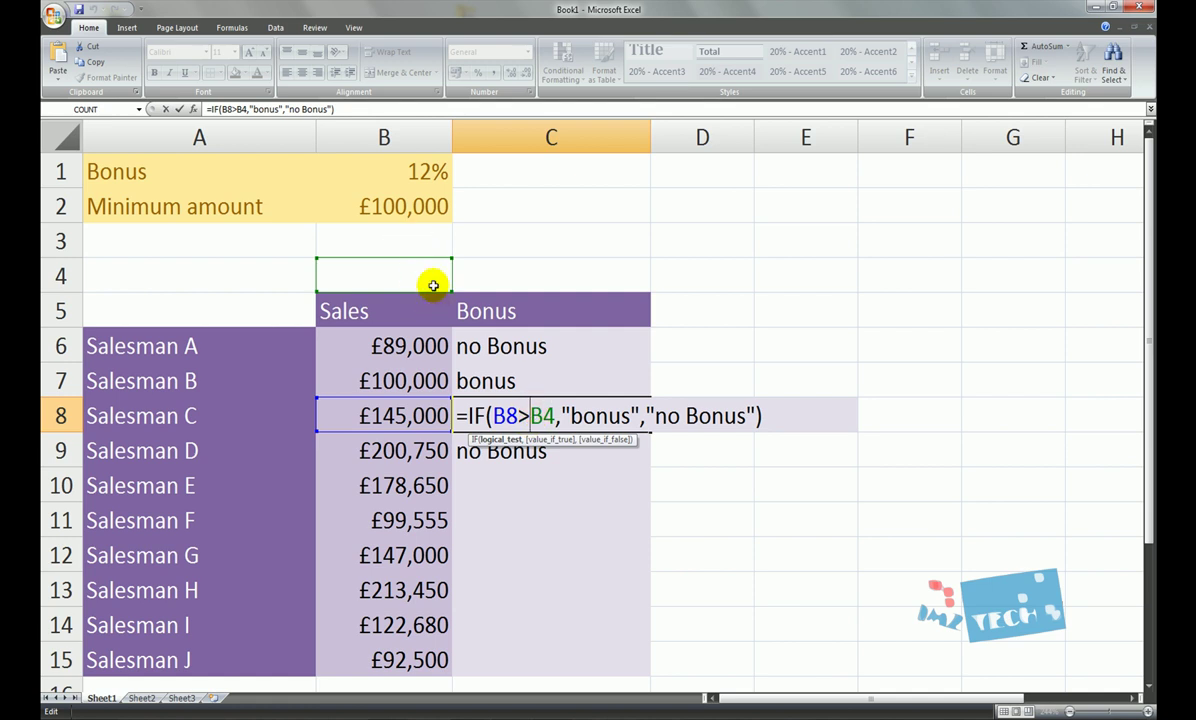
key("ctrl+Return")
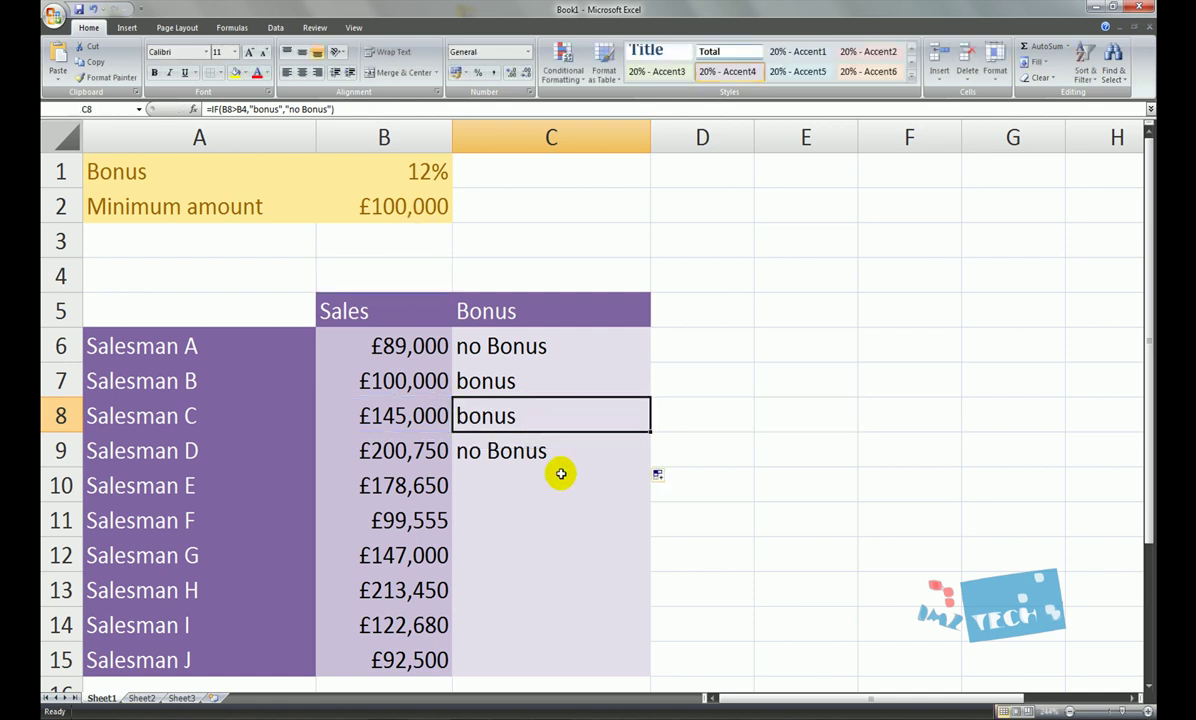
left_click(592, 448)
double_click(557, 445)
left_click(403, 312)
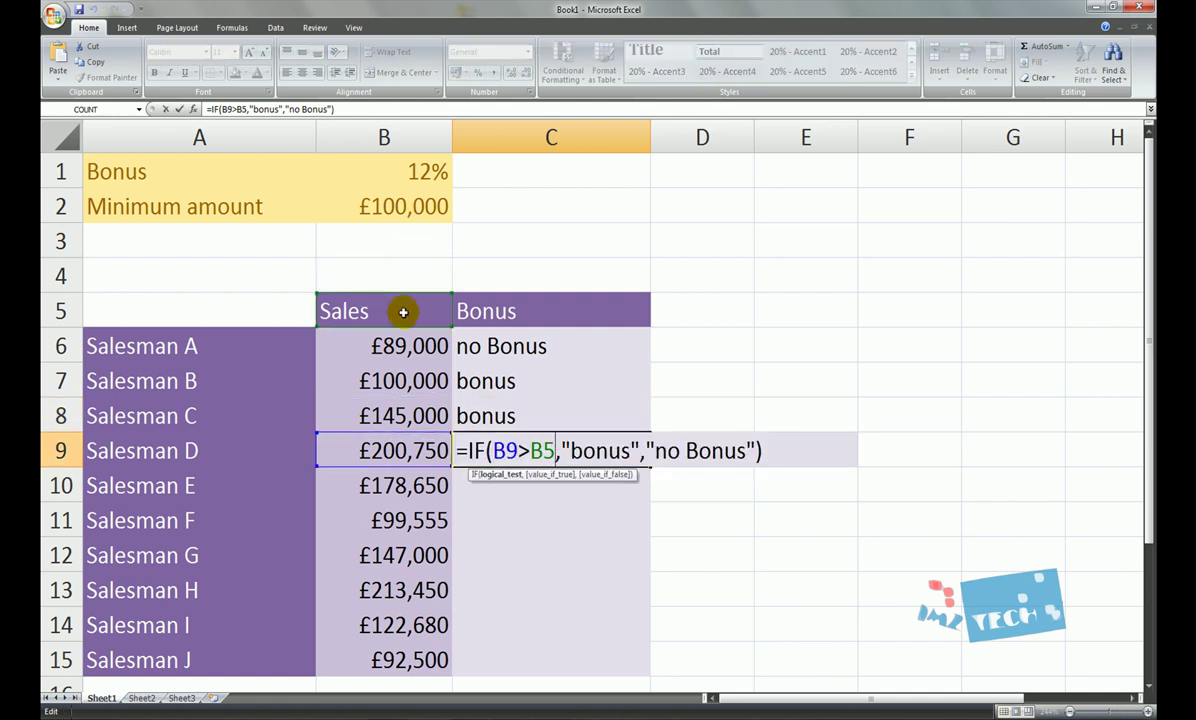
key("ctrl+Return")
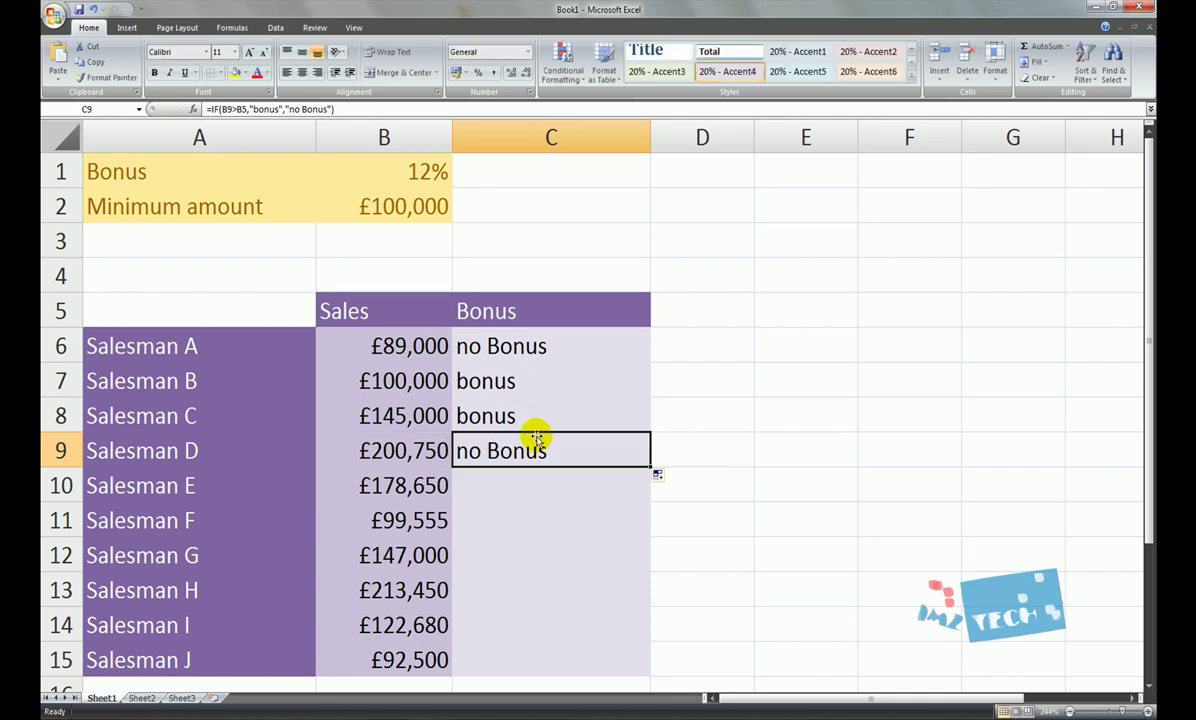
left_click(534, 347)
double_click(538, 350)
left_click_drag(518, 346, 490, 346)
key("ctrl+Return")
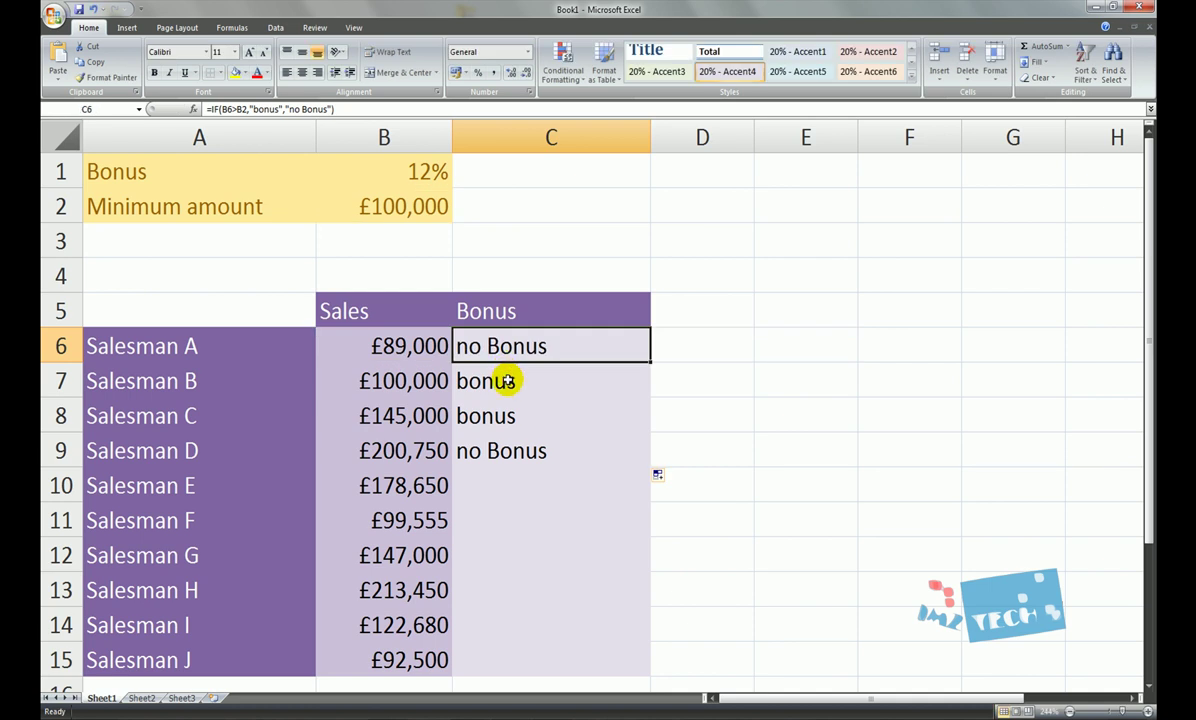
Recheck C7 and C8, then examine the B2 reference in C6 without changing it
double_click(500, 380)
key("ctrl+Return")
double_click(488, 415)
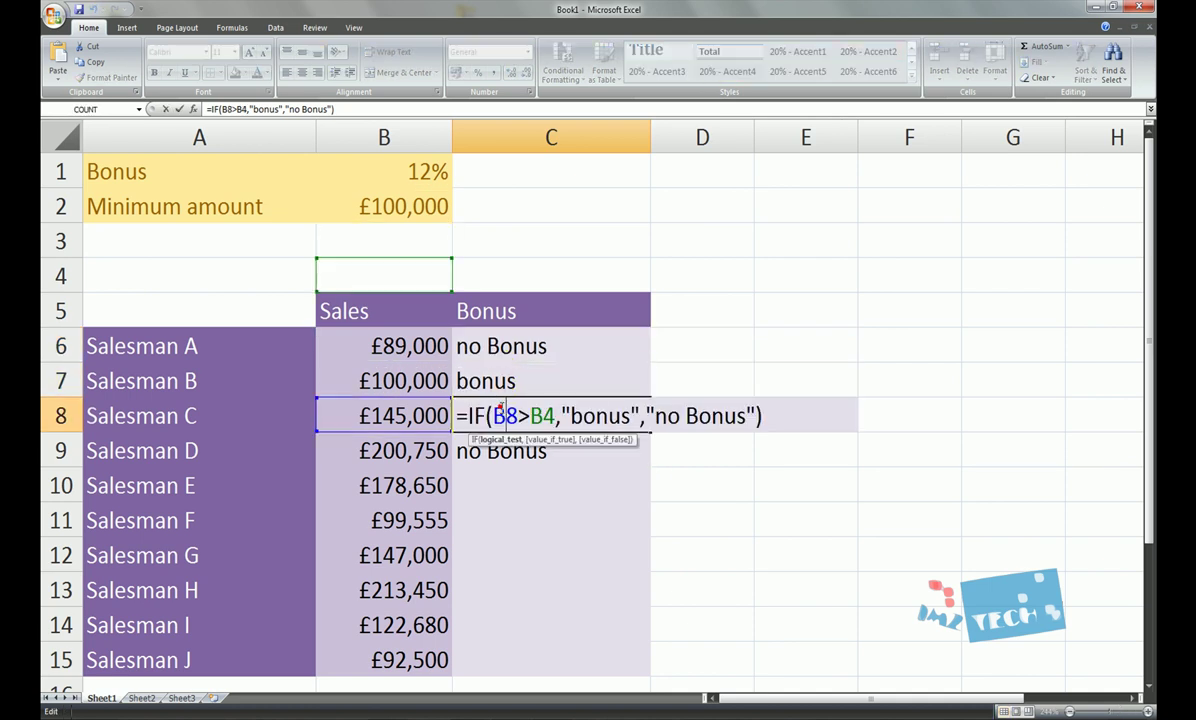
key("ctrl+Return")
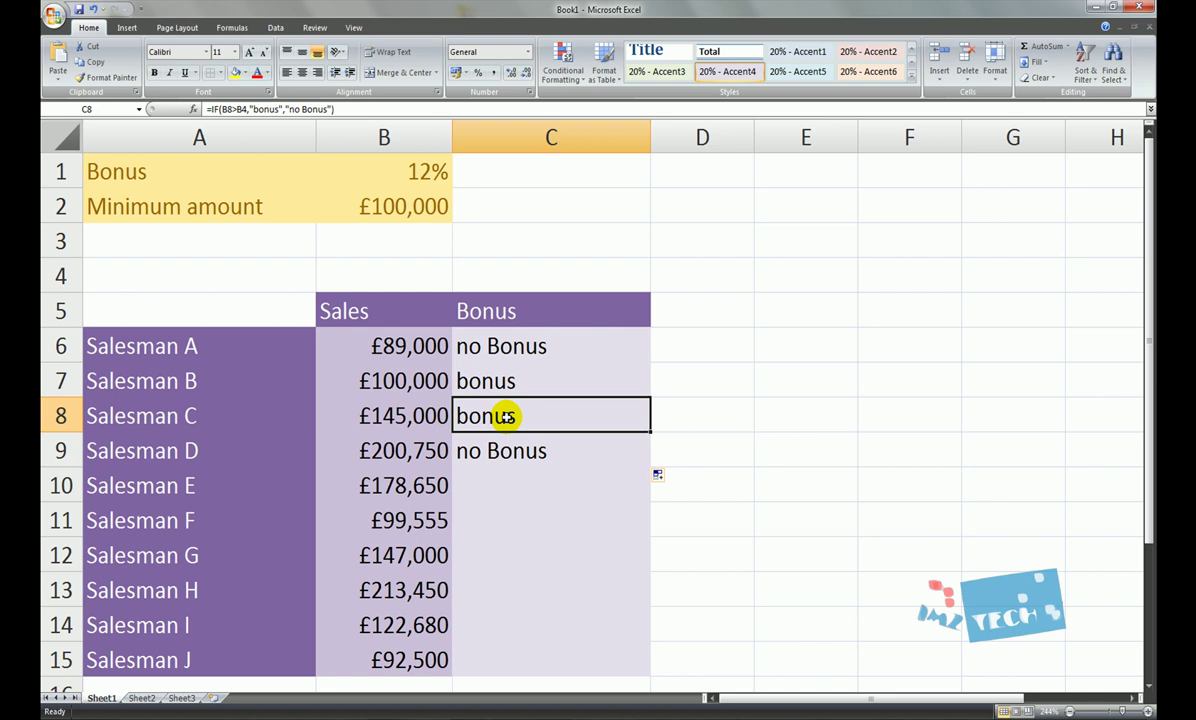
left_click(494, 345)
double_click(498, 346)
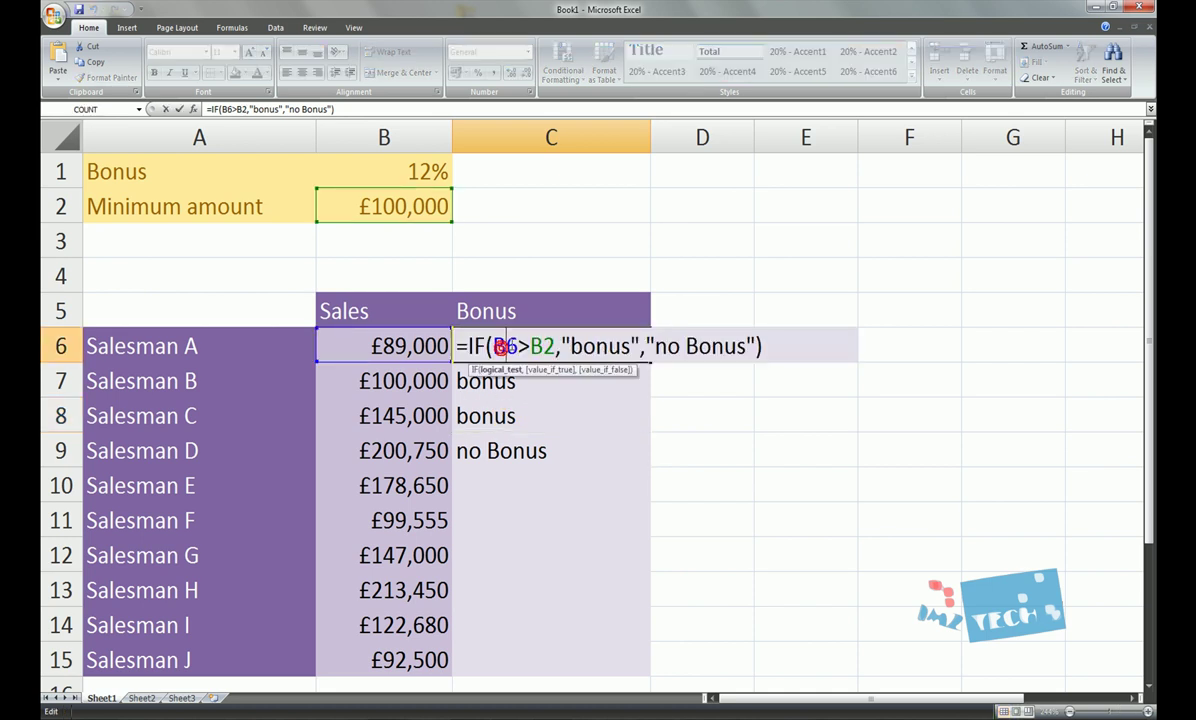
double_click(537, 346)
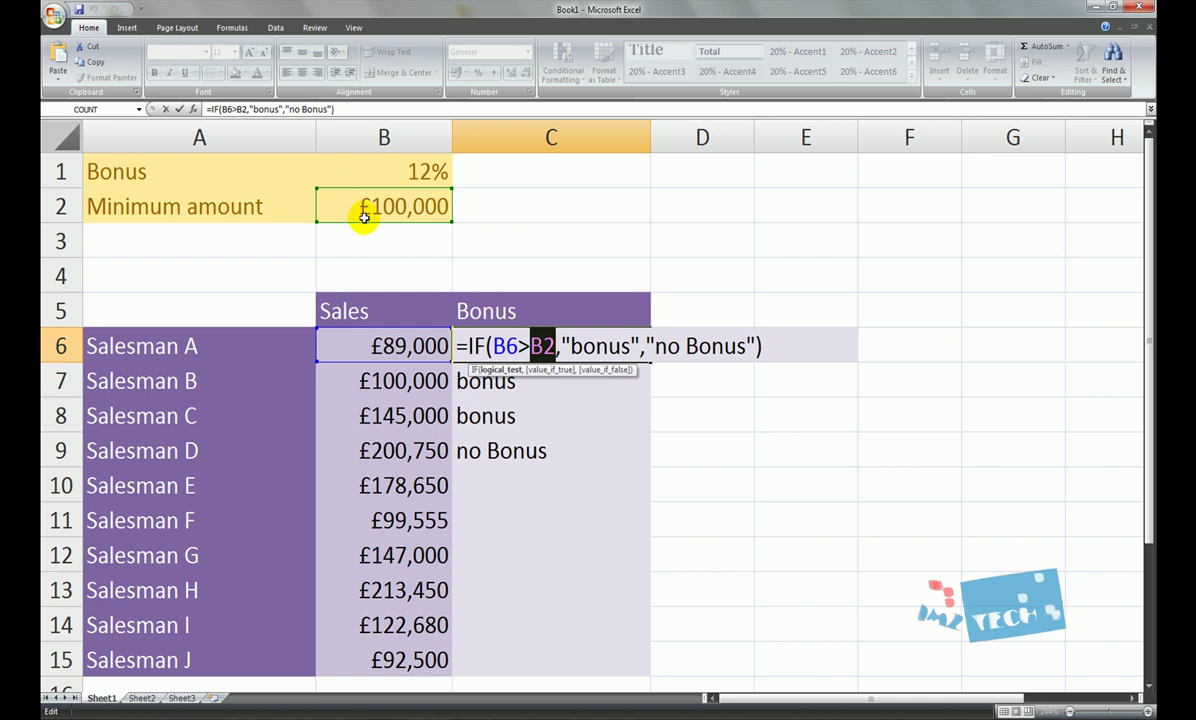
key("Escape")
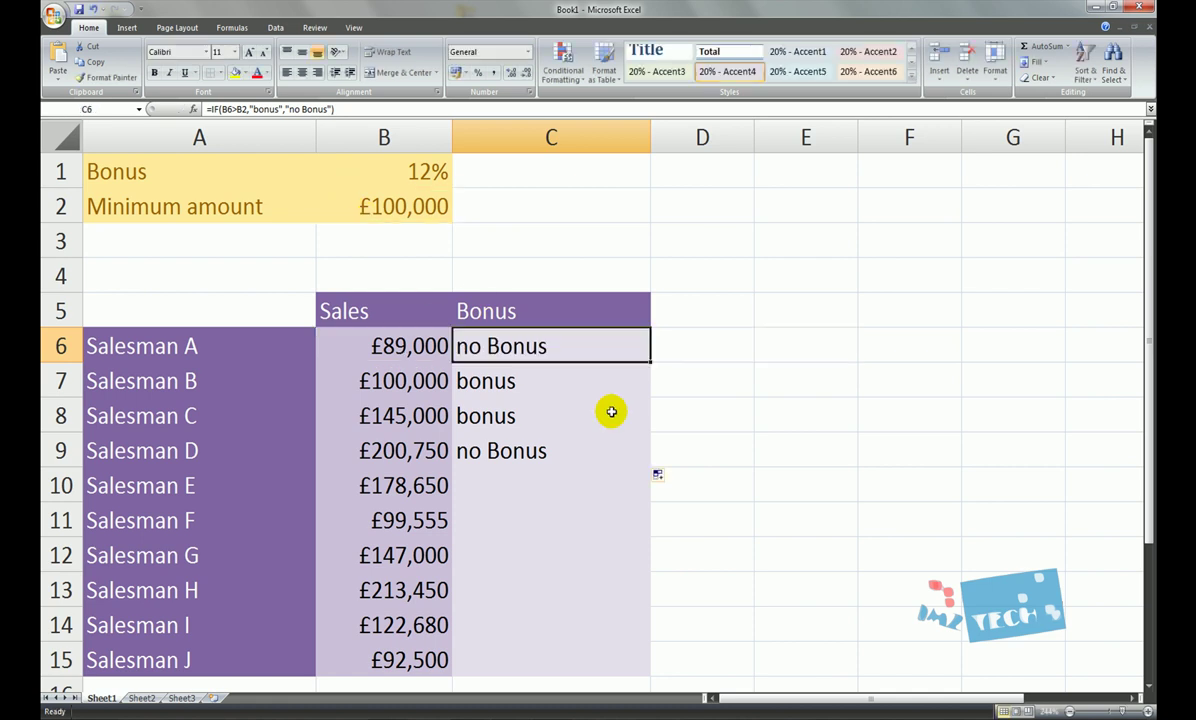
Name the £100,000 minimum amount cell B2 'minamount' using the Name Box
left_click(395, 207)
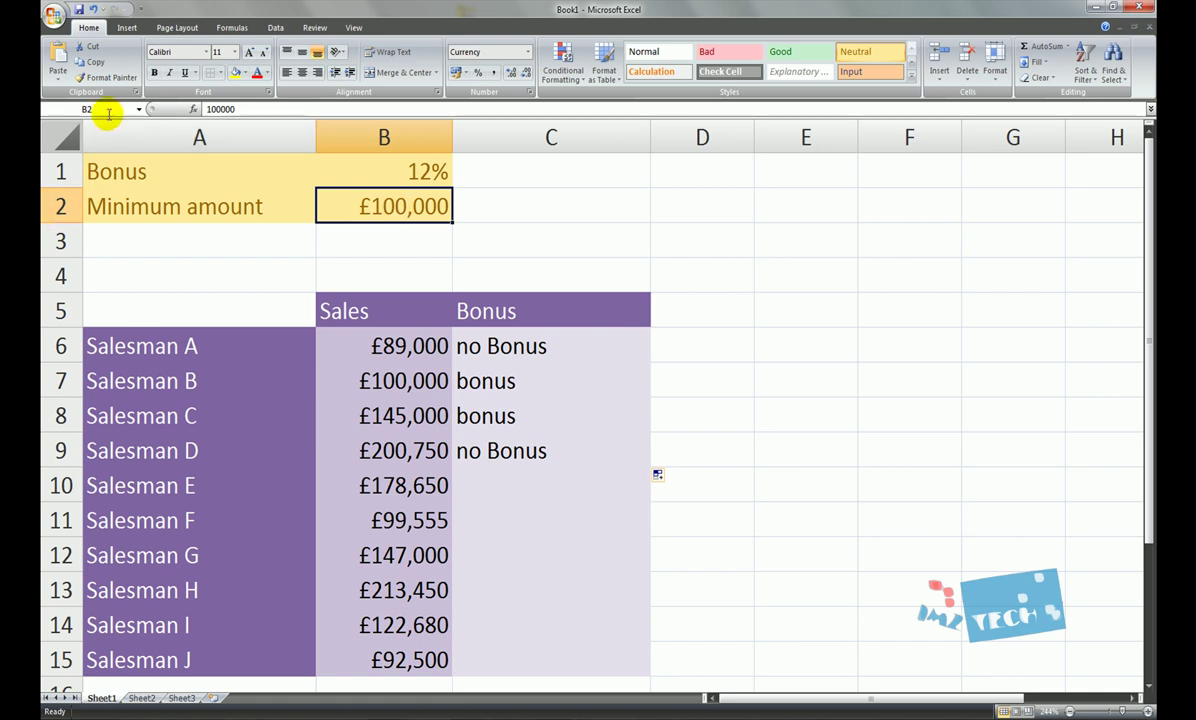
left_click(60, 110)
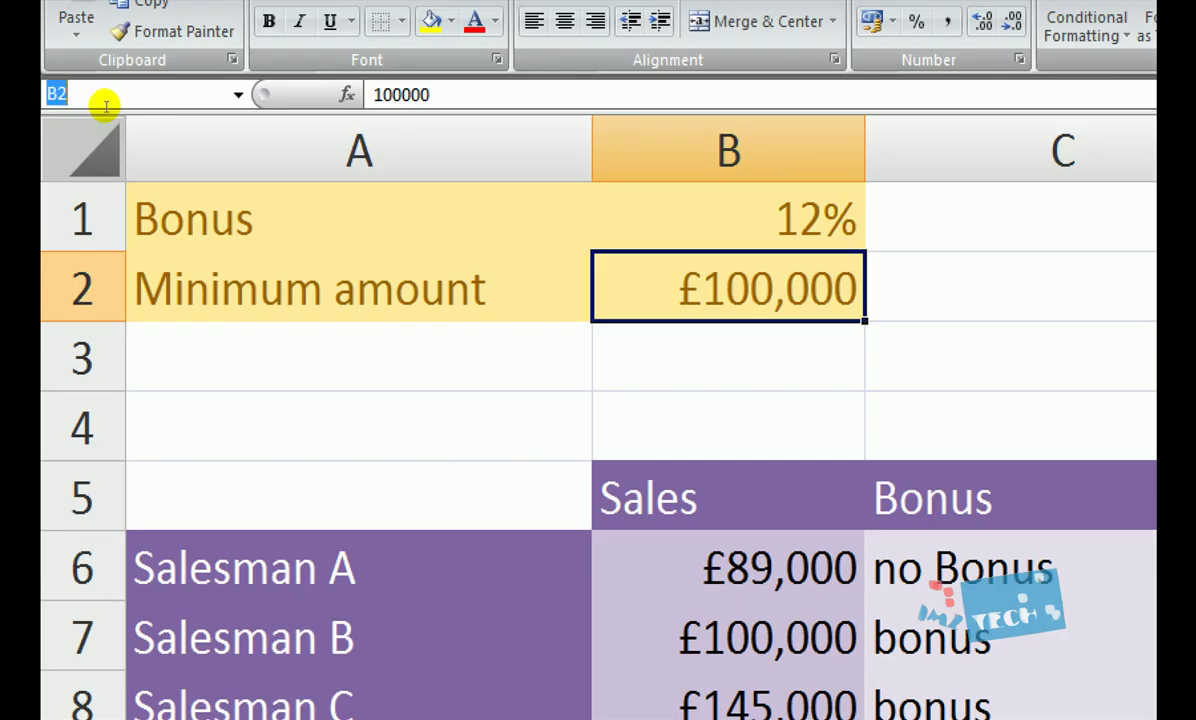
type("minamount")
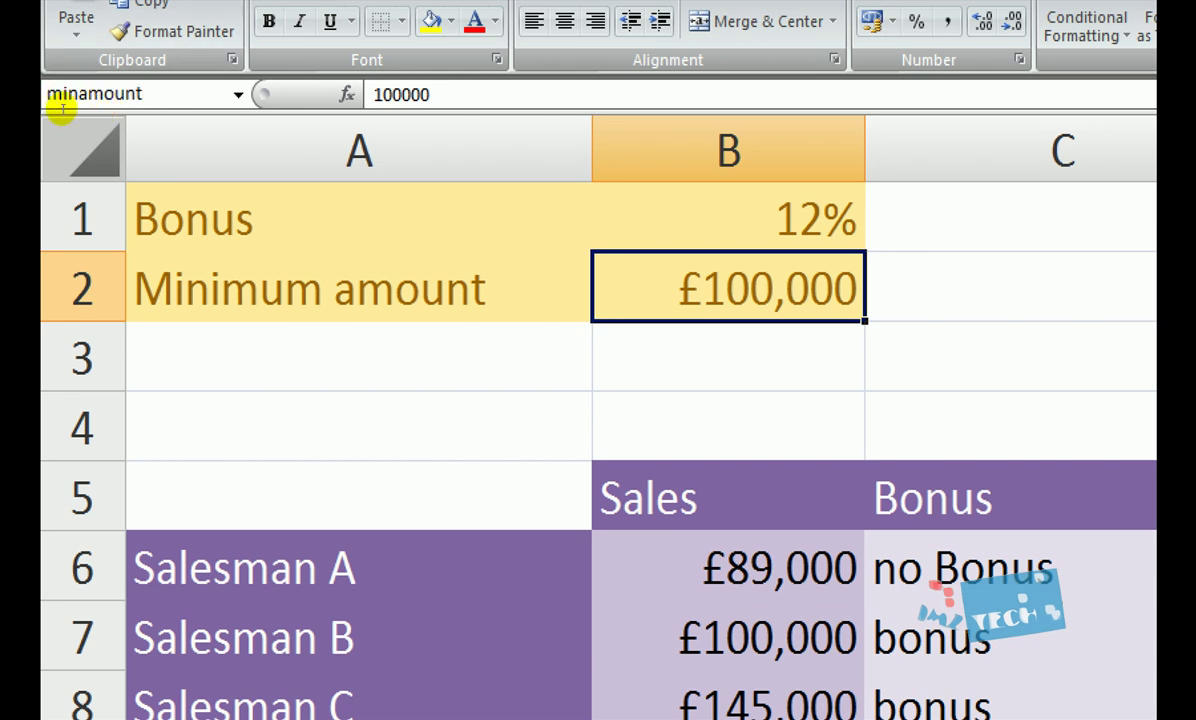
key("Return")
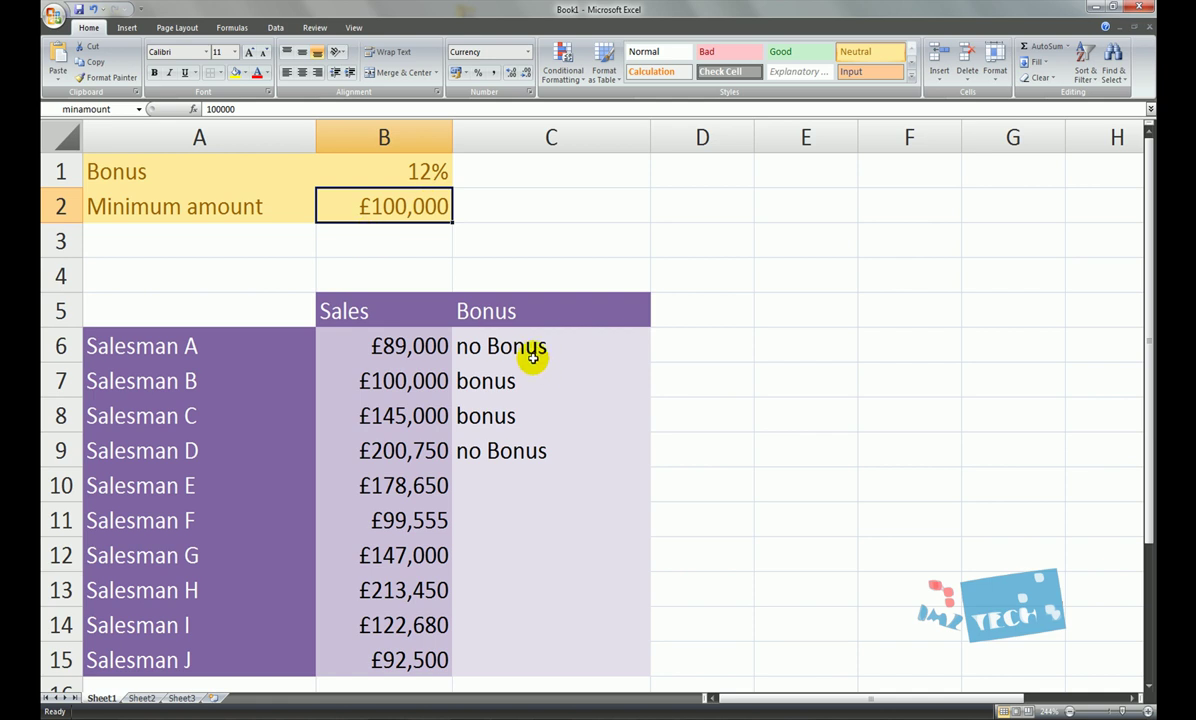
Replace B2 in C6's formula with the named cell minamount
double_click(963, 563)
left_click(521, 347)
double_click(540, 346)
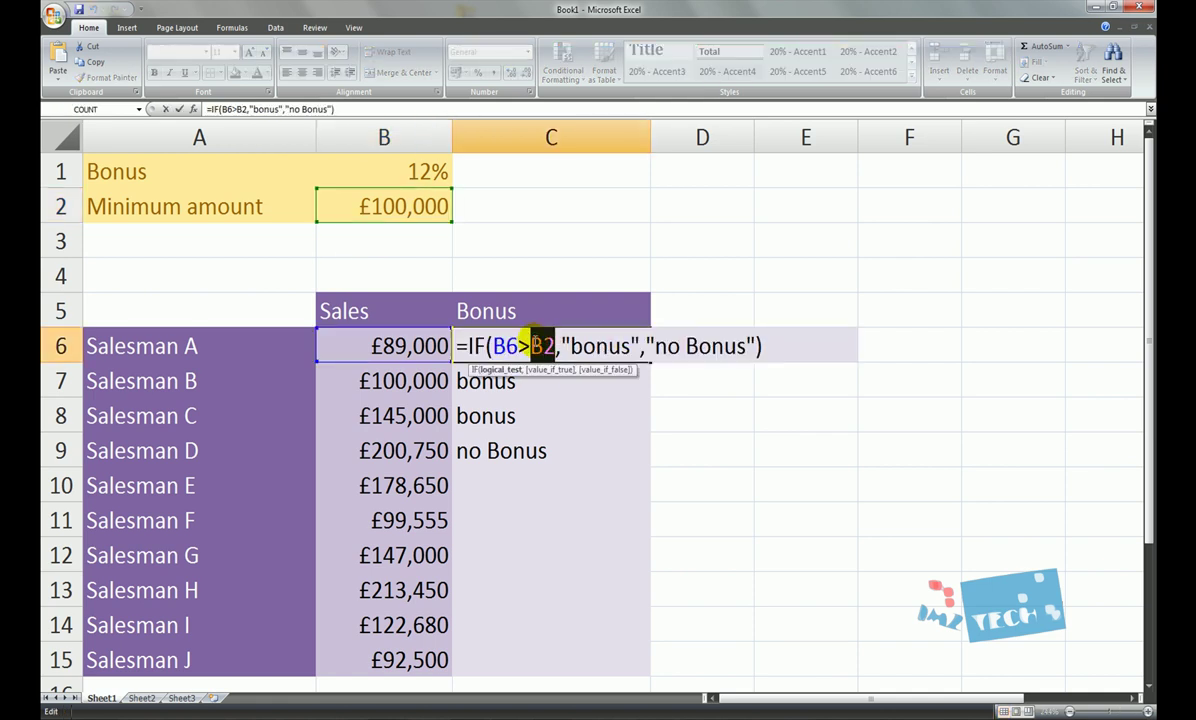
type("min")
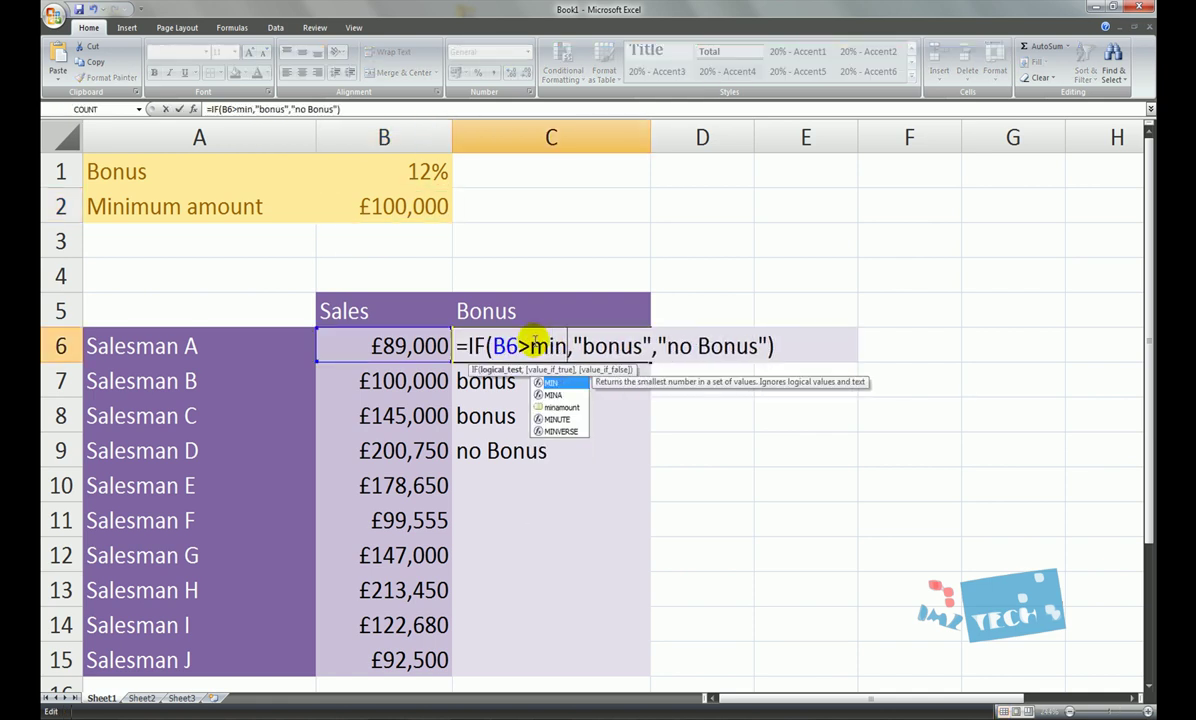
double_click(555, 407)
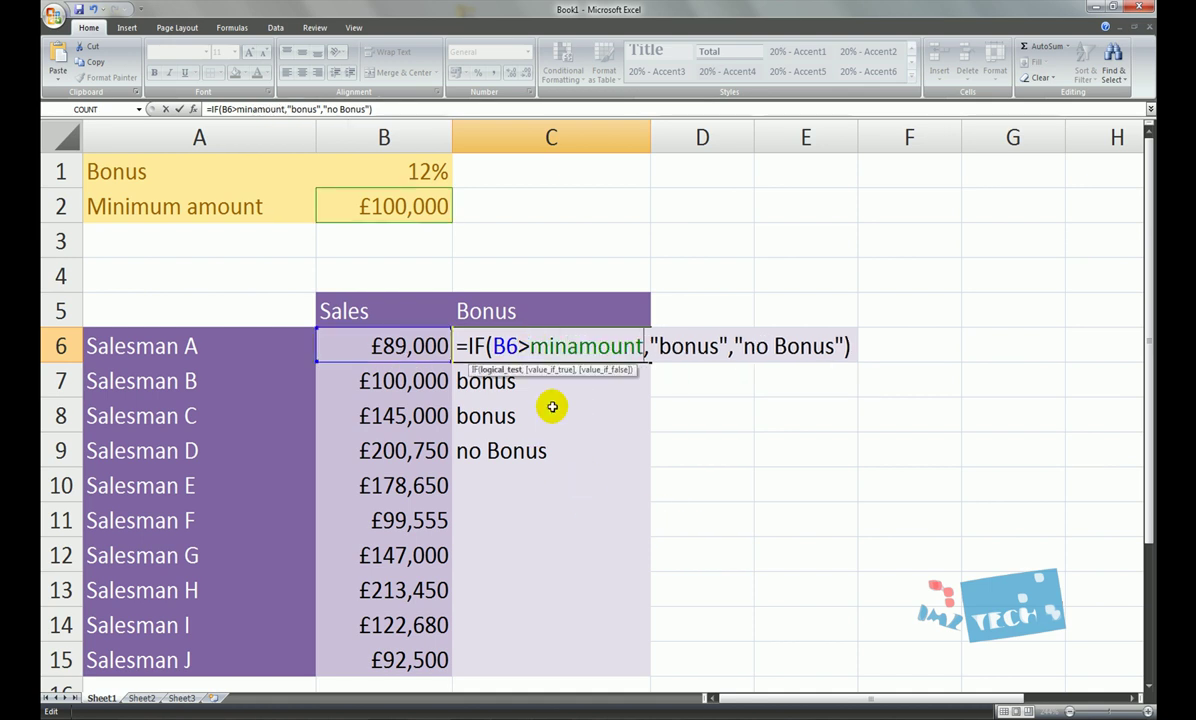
key("Return")
Fill the minamount formula from C6 down to C15
left_click(535, 345)
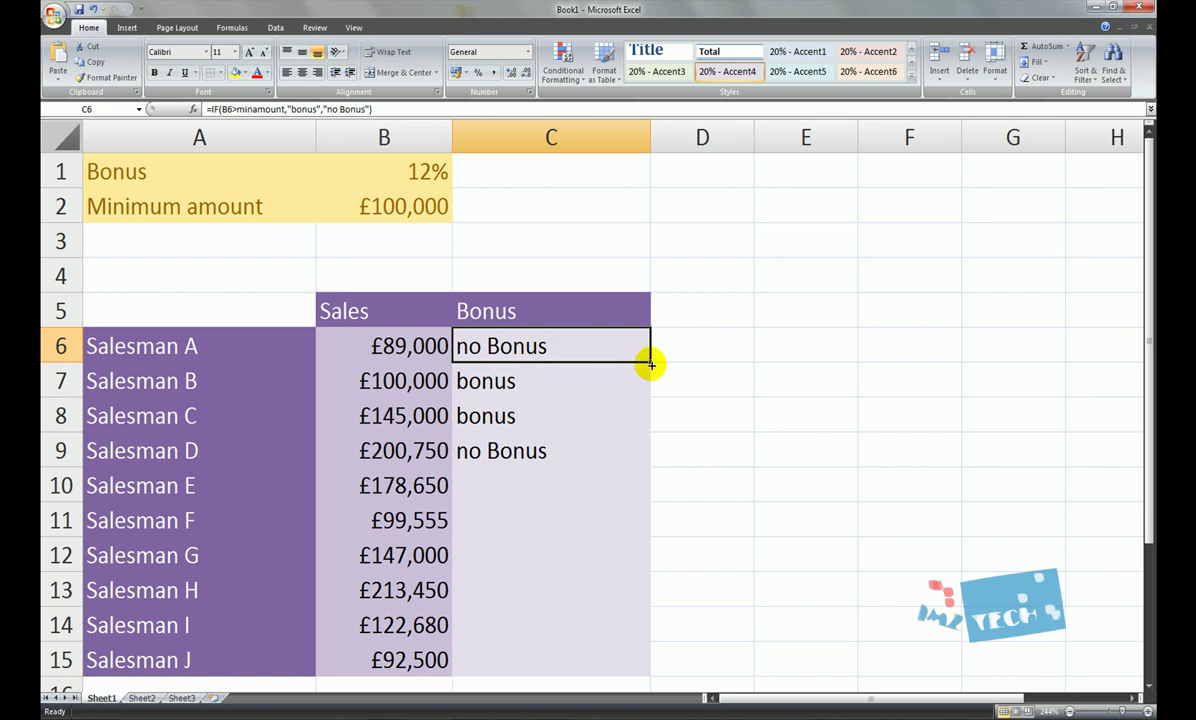
left_click_drag(651, 362, 622, 660)
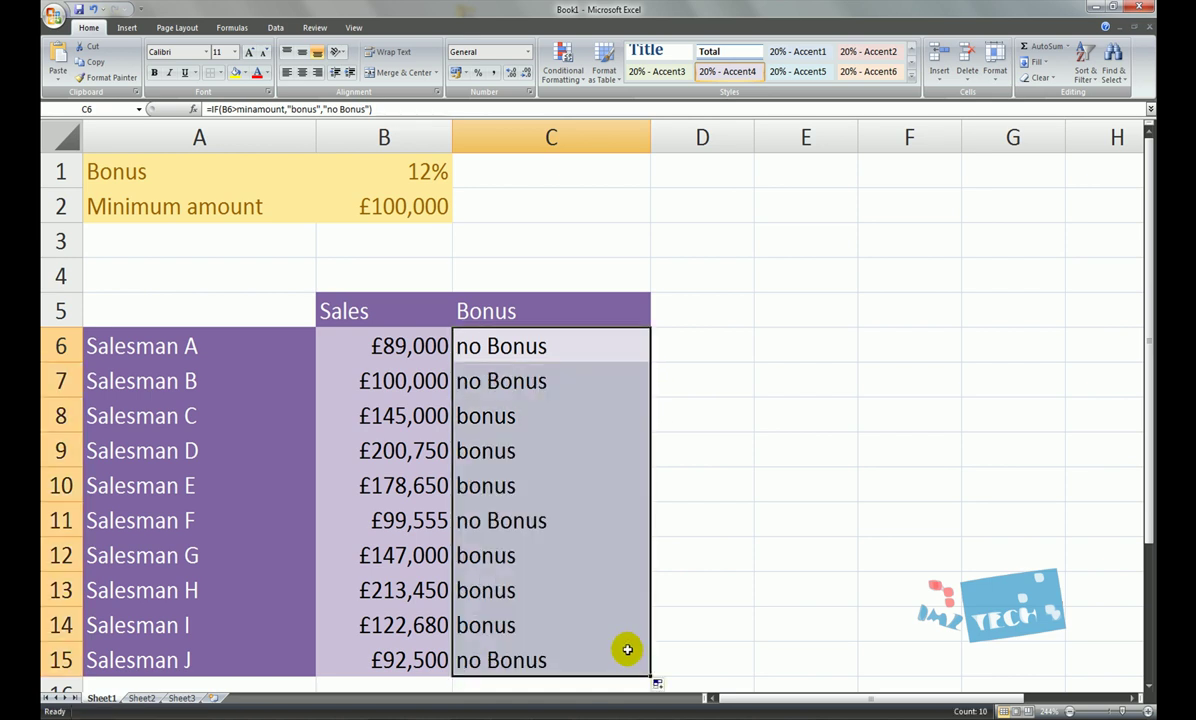
left_click(728, 588)
left_click(547, 350)
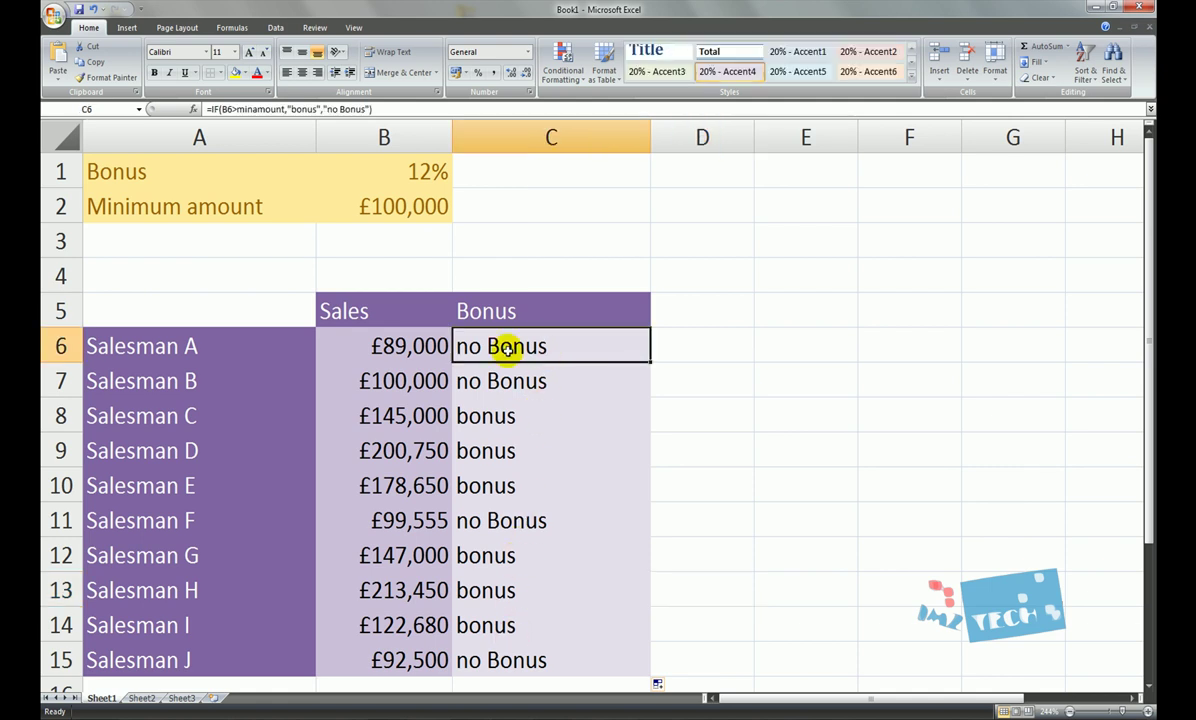
left_click(401, 206)
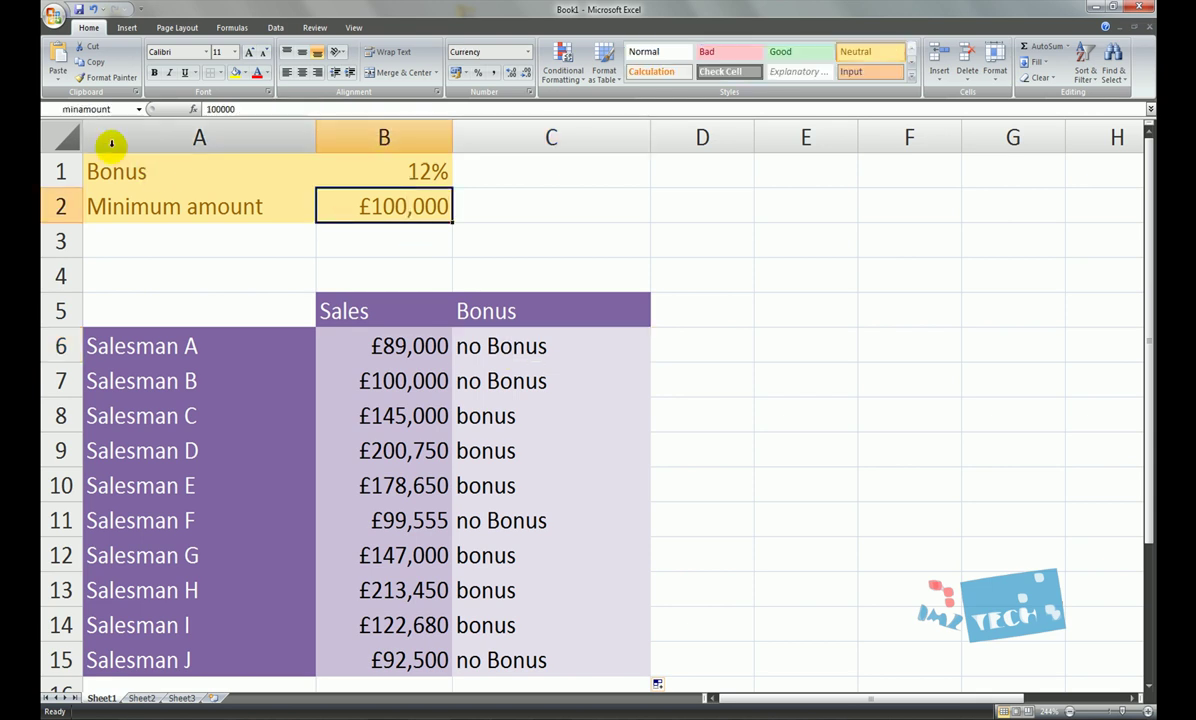
double_click(531, 346)
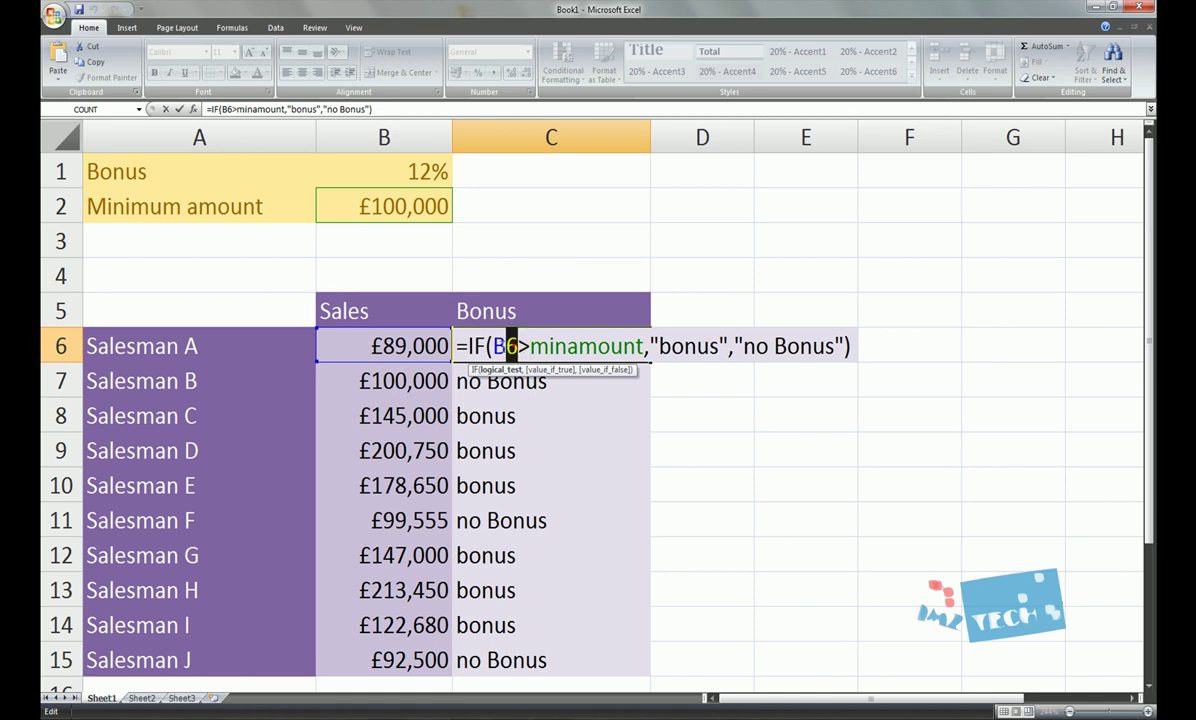
key("Escape")
double_click(505, 381)
key("Escape")
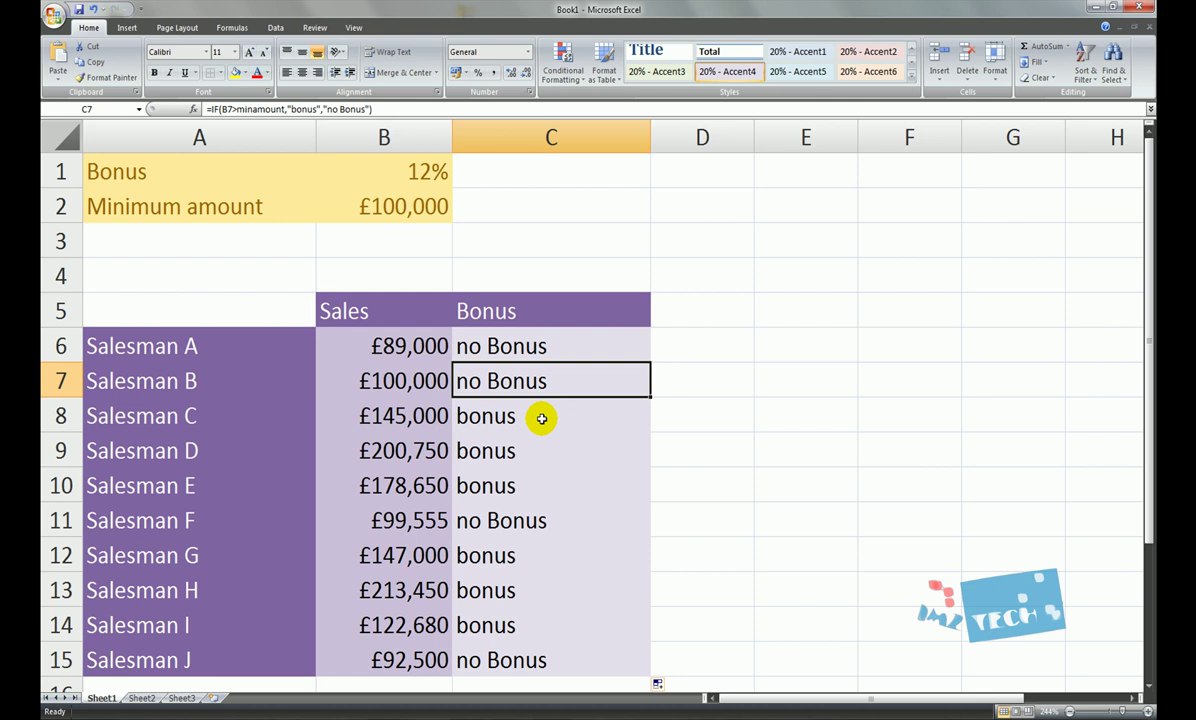
left_click(478, 340)
left_click(499, 389)
left_click(505, 418)
left_click(515, 522)
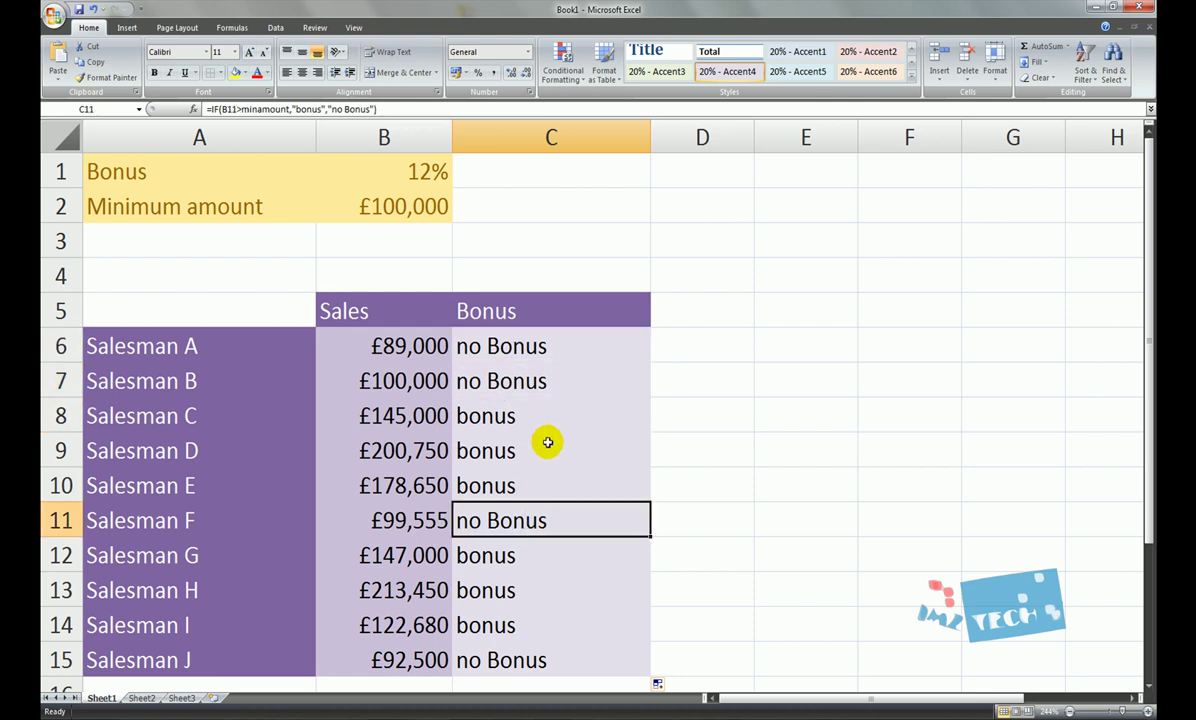
left_click(538, 350)
key("ctrl+Down")
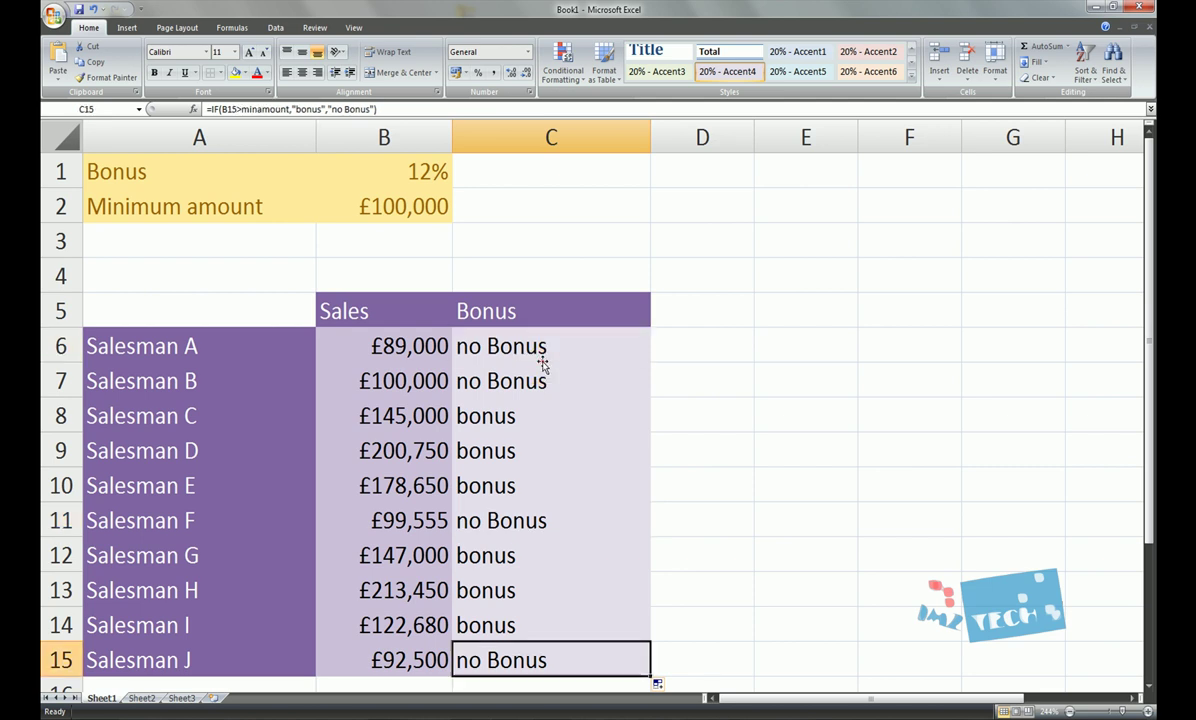
left_click(392, 163)
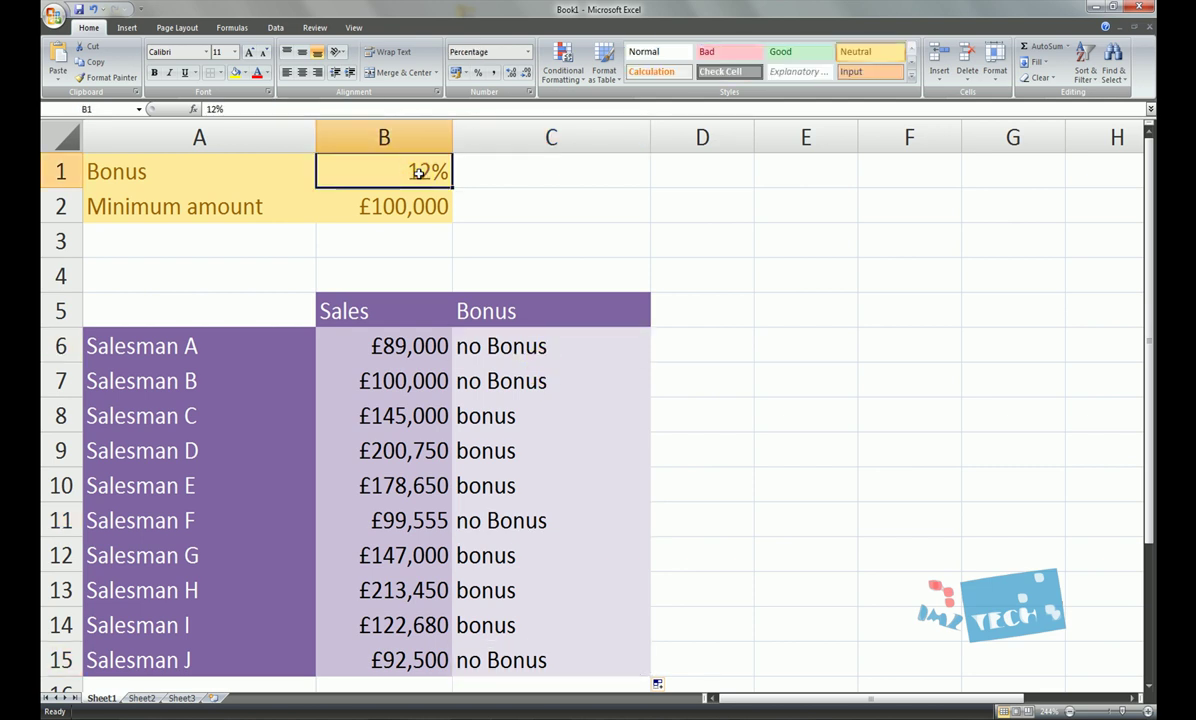
left_click(104, 109)
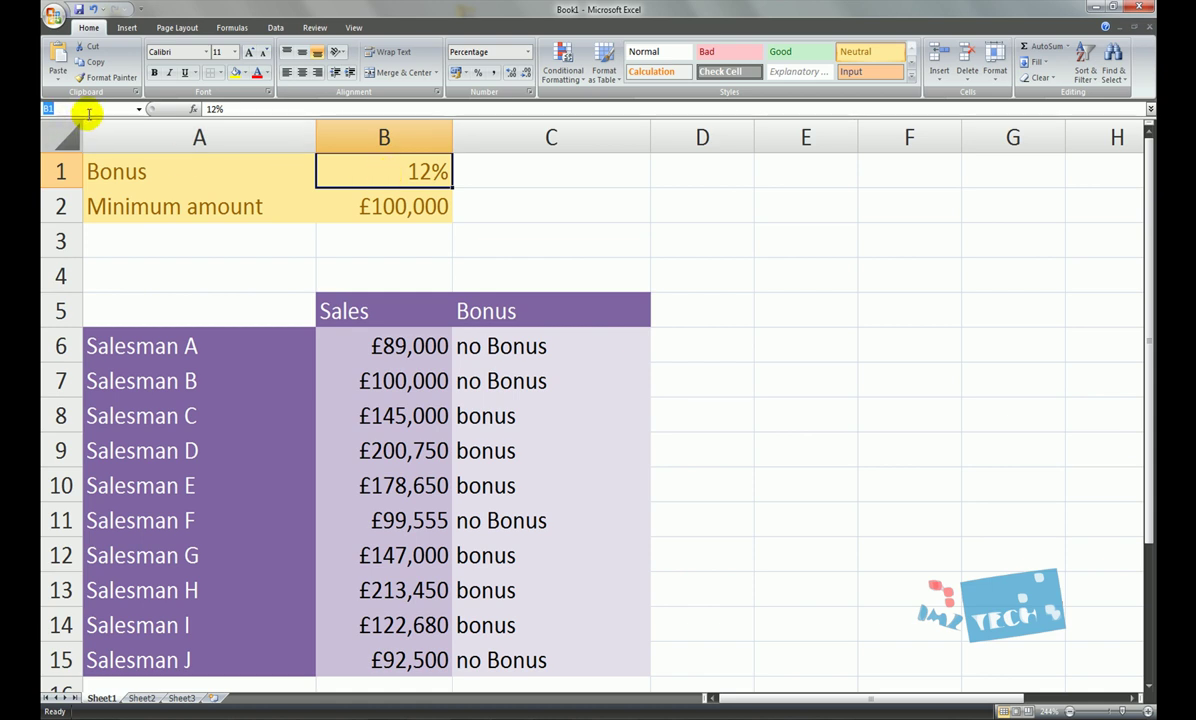
type("bo")
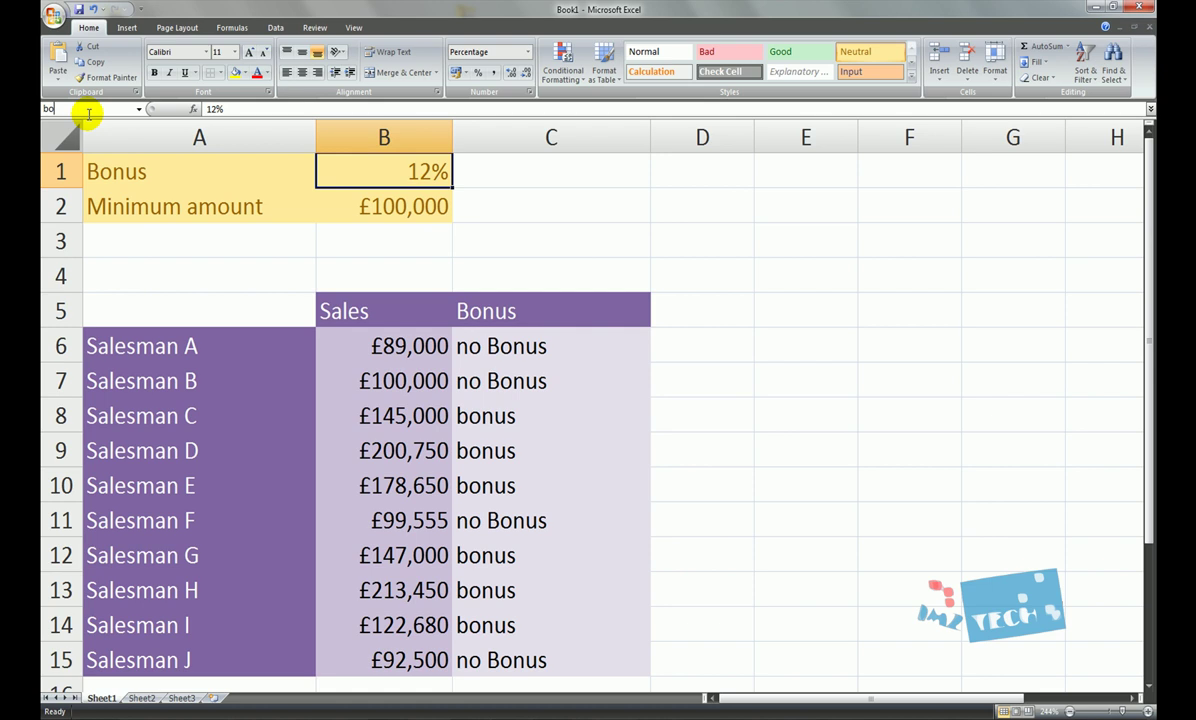
type("nus")
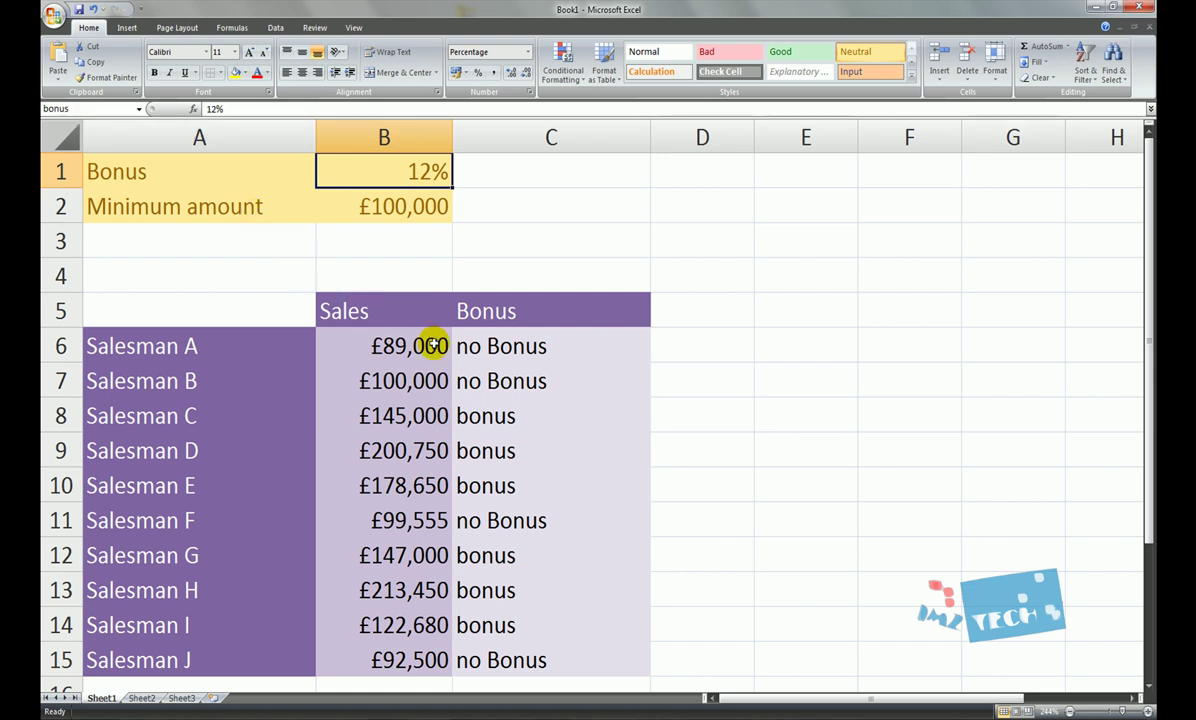
left_click(500, 345)
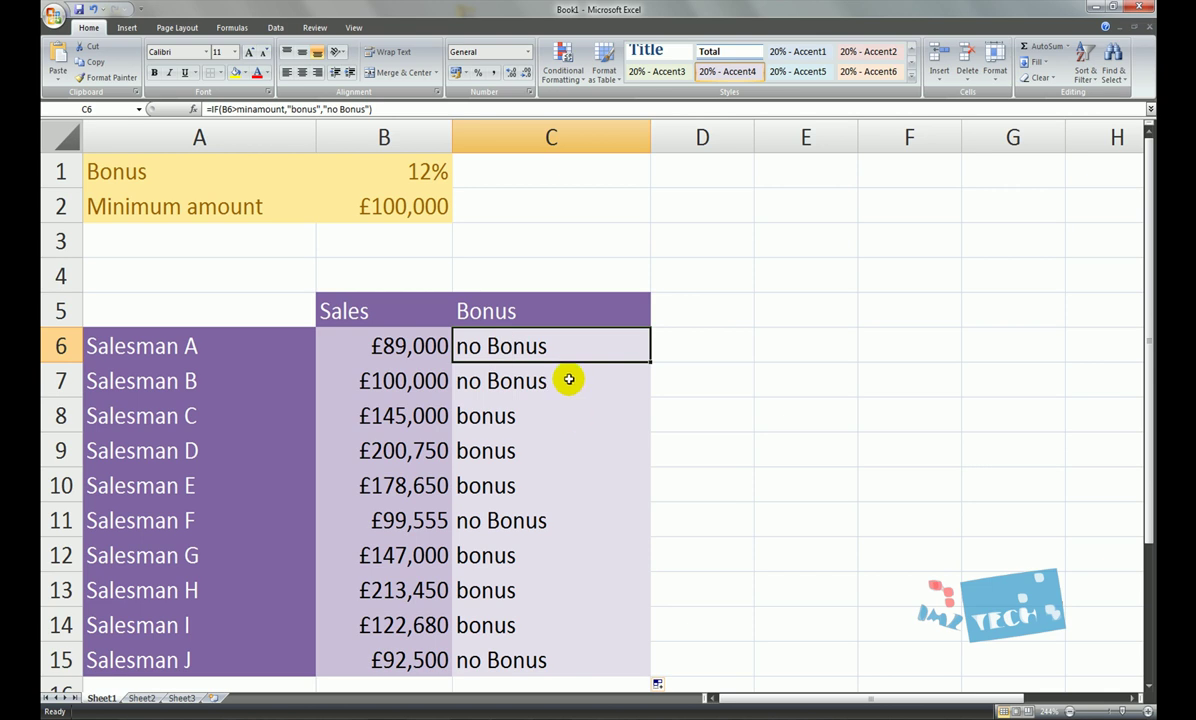
Replace "bonus" in C6's formula with B6/100*per as the true result
double_click(527, 346)
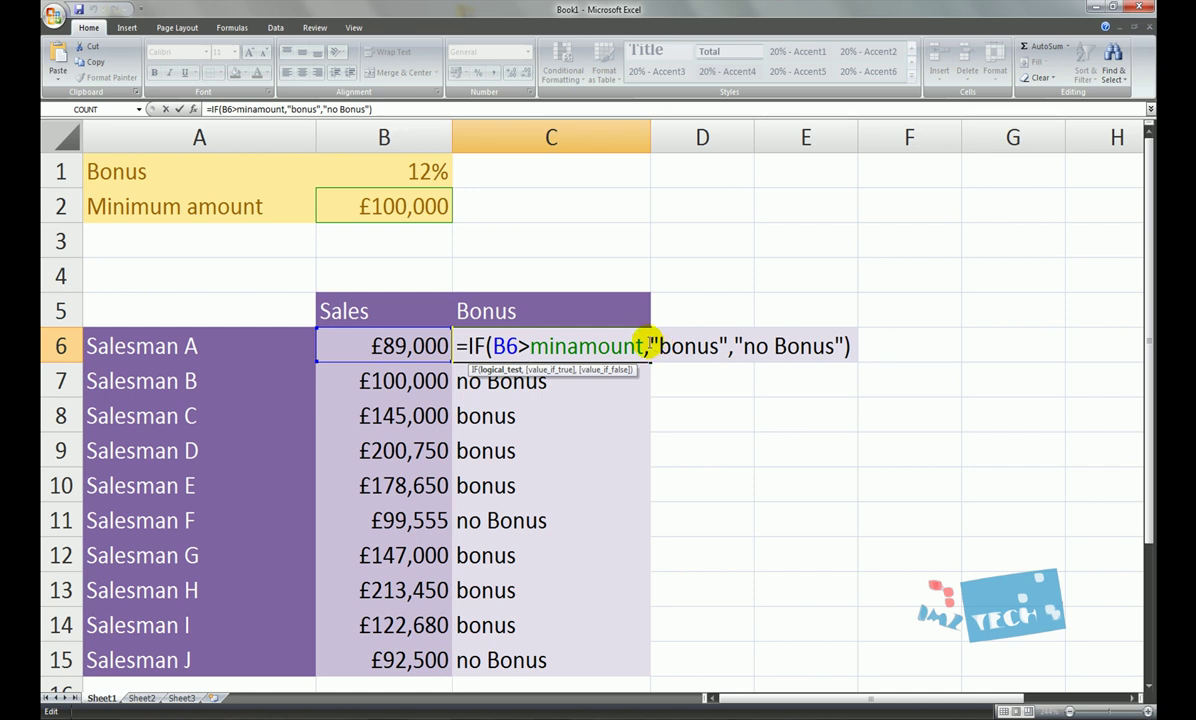
left_click_drag(743, 346, 825, 346)
left_click_drag(650, 346, 729, 348)
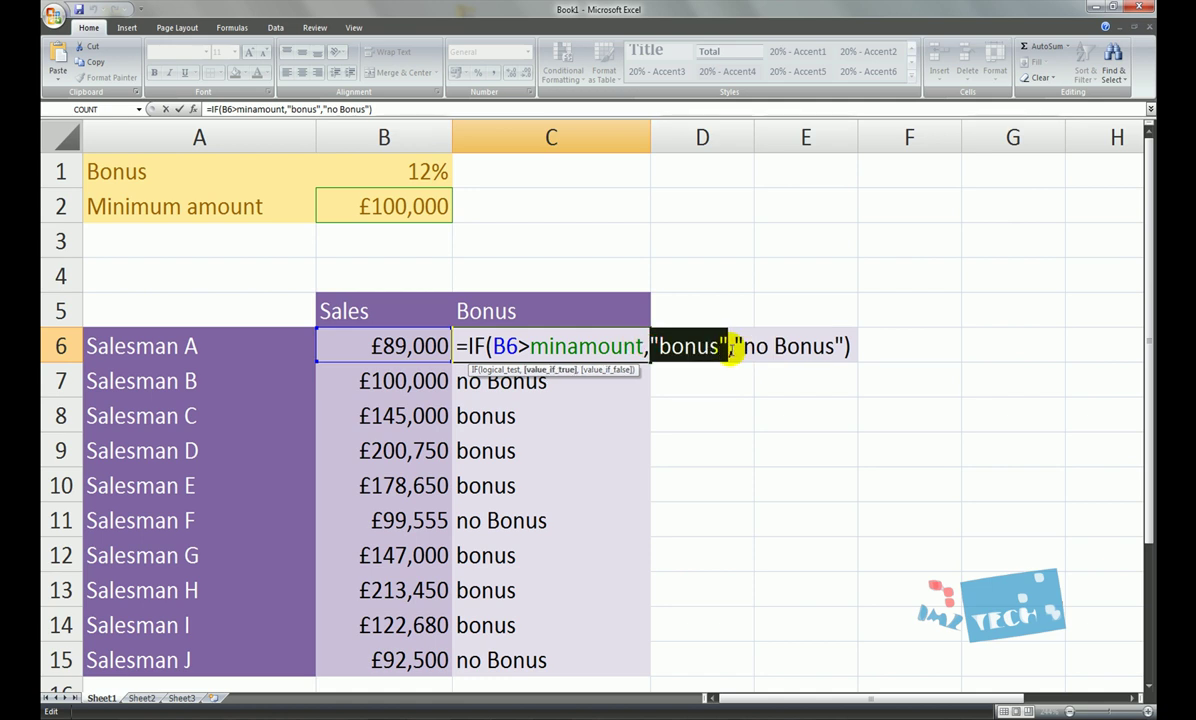
key("Delete")
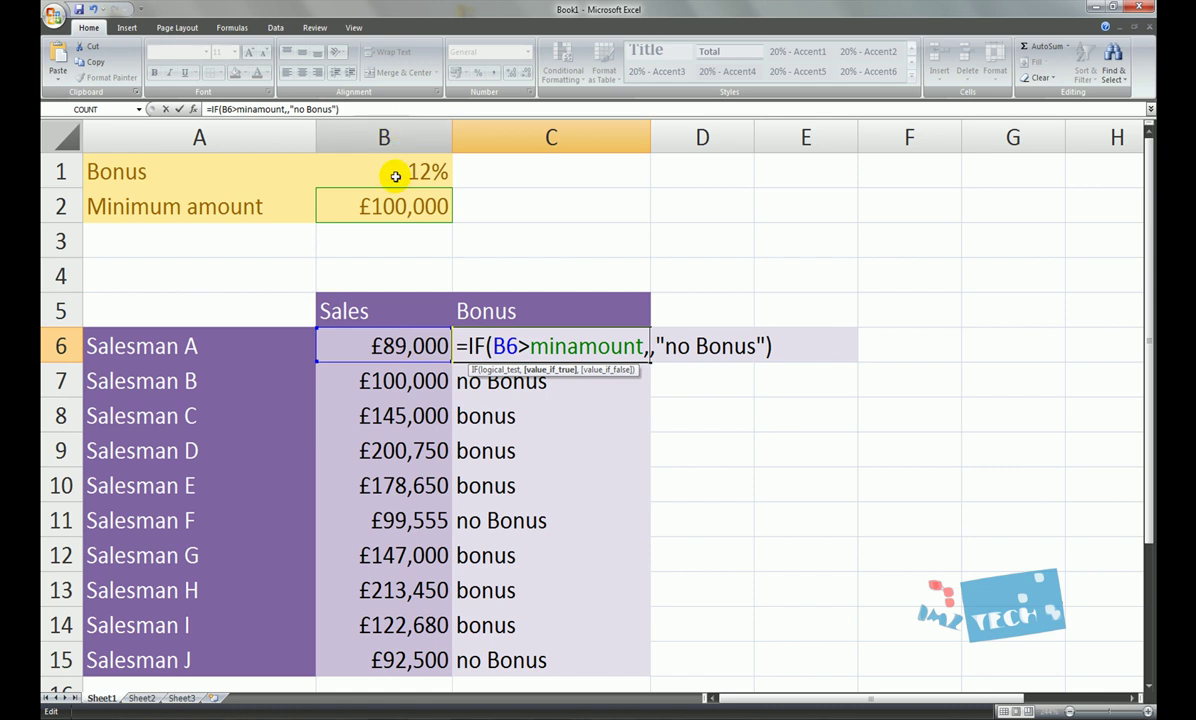
left_click(336, 344)
type("/100")
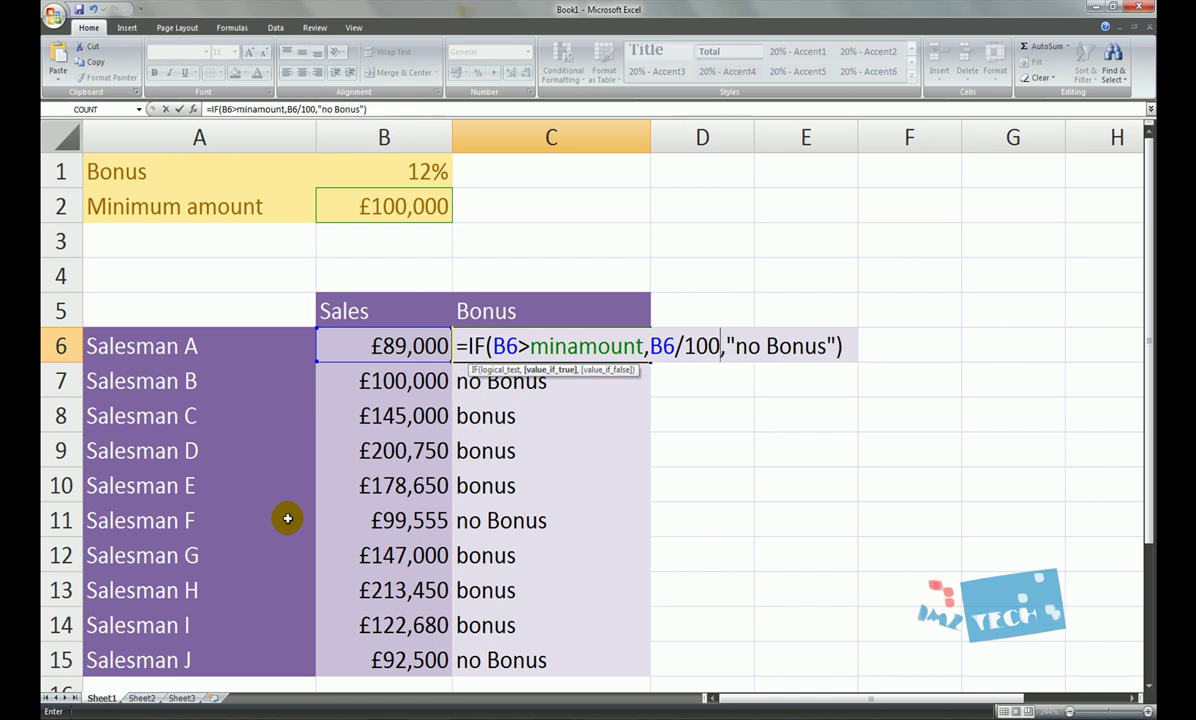
type("*")
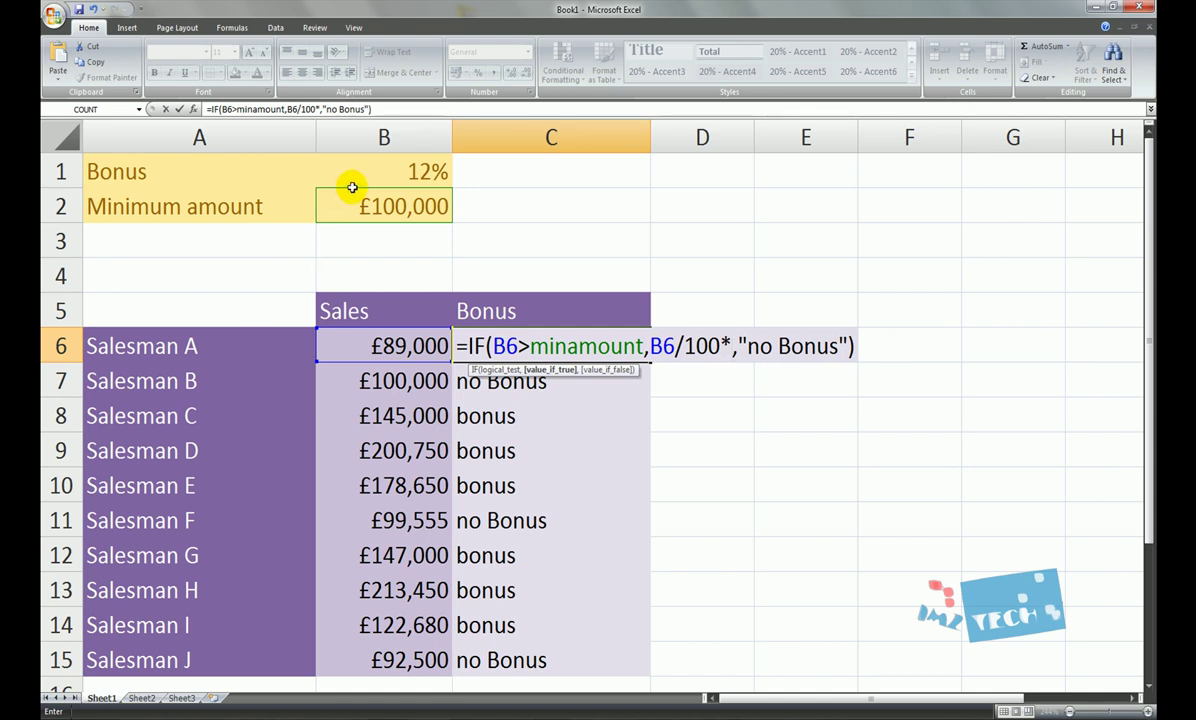
type("per")
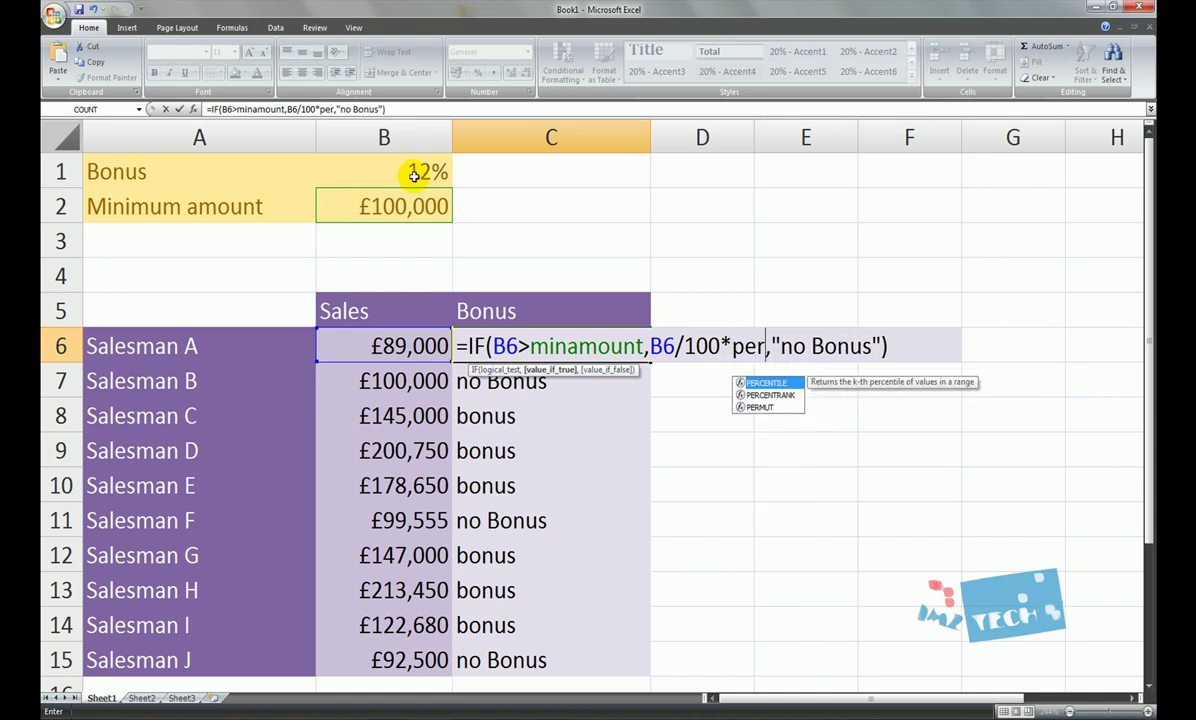
key("BackSpace")
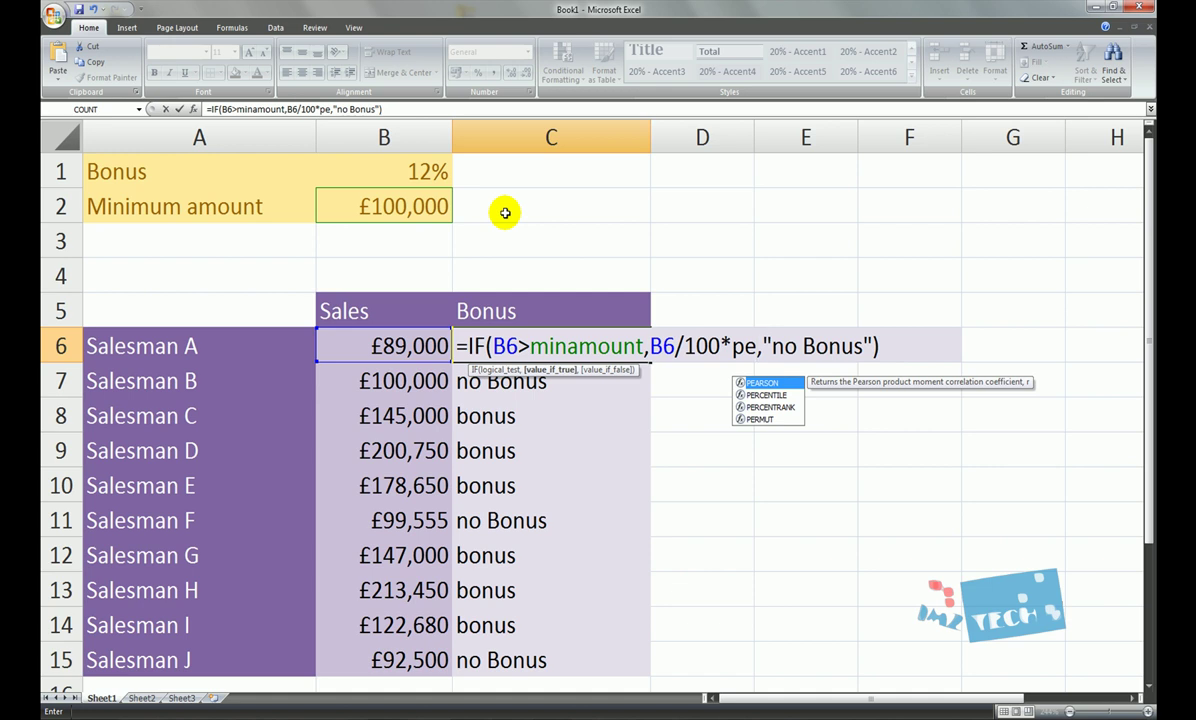
key("BackSpace")
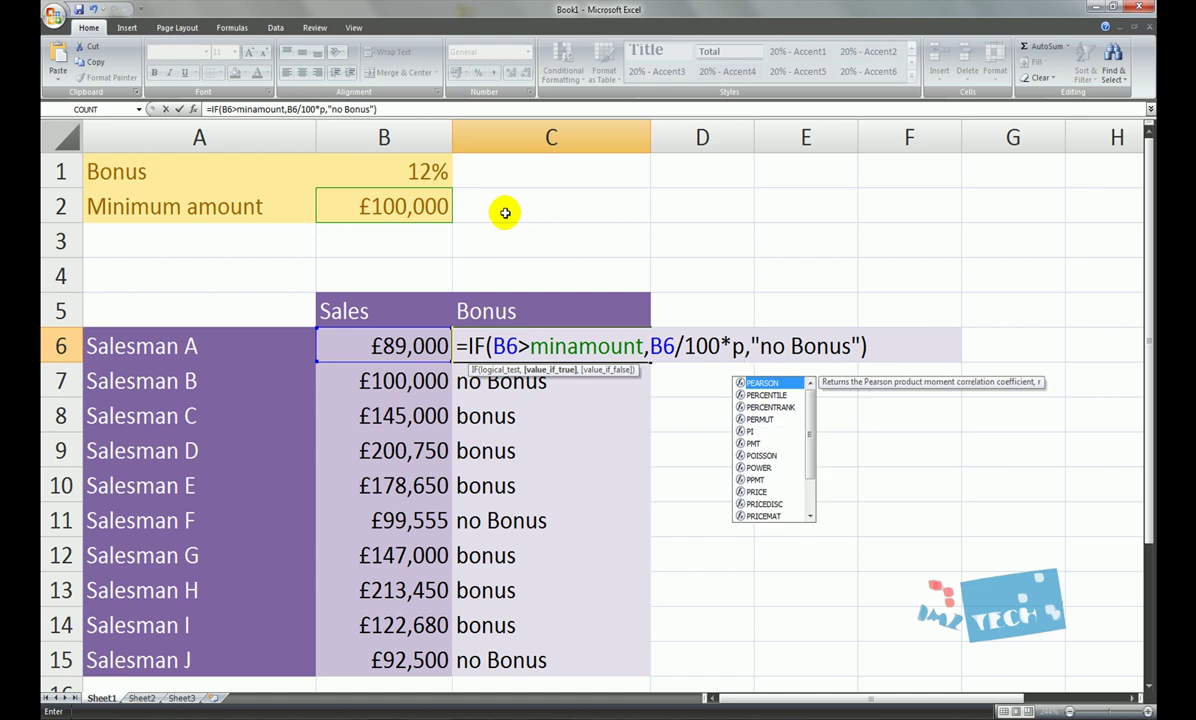
type("er")
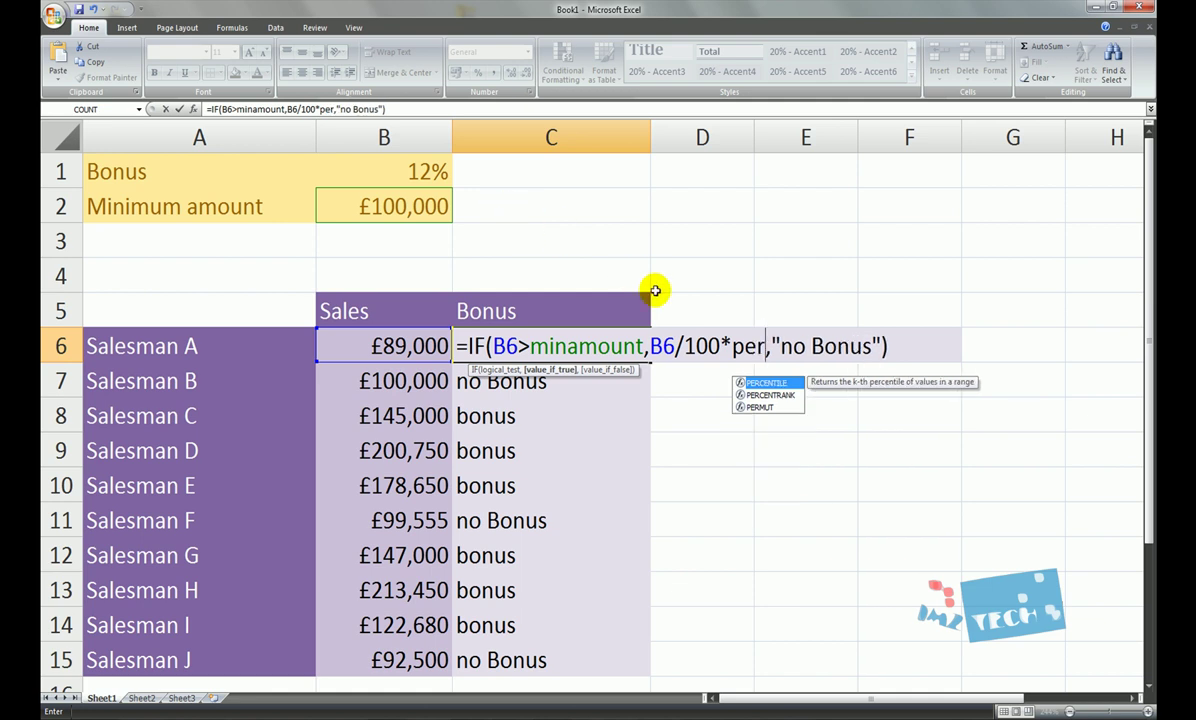
key("Return")
Name the 12% rate cell B1 'per' via the Name Box
left_click(355, 172)
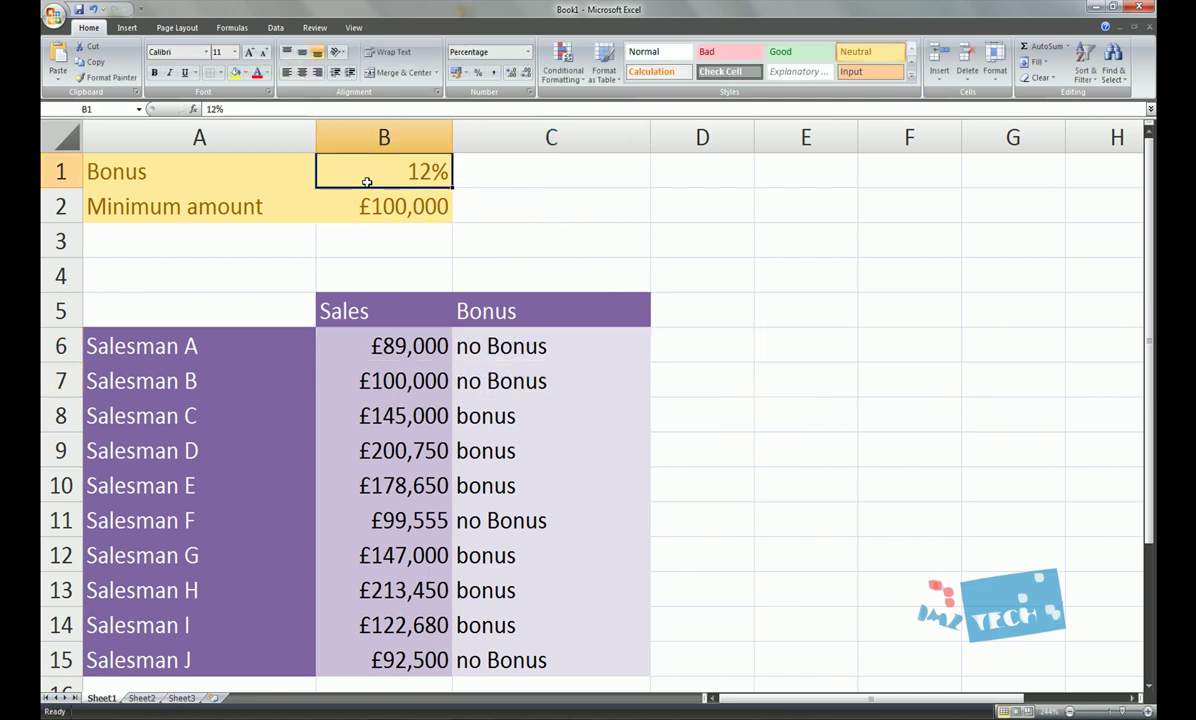
left_click(112, 109)
type("per")
key("Return")
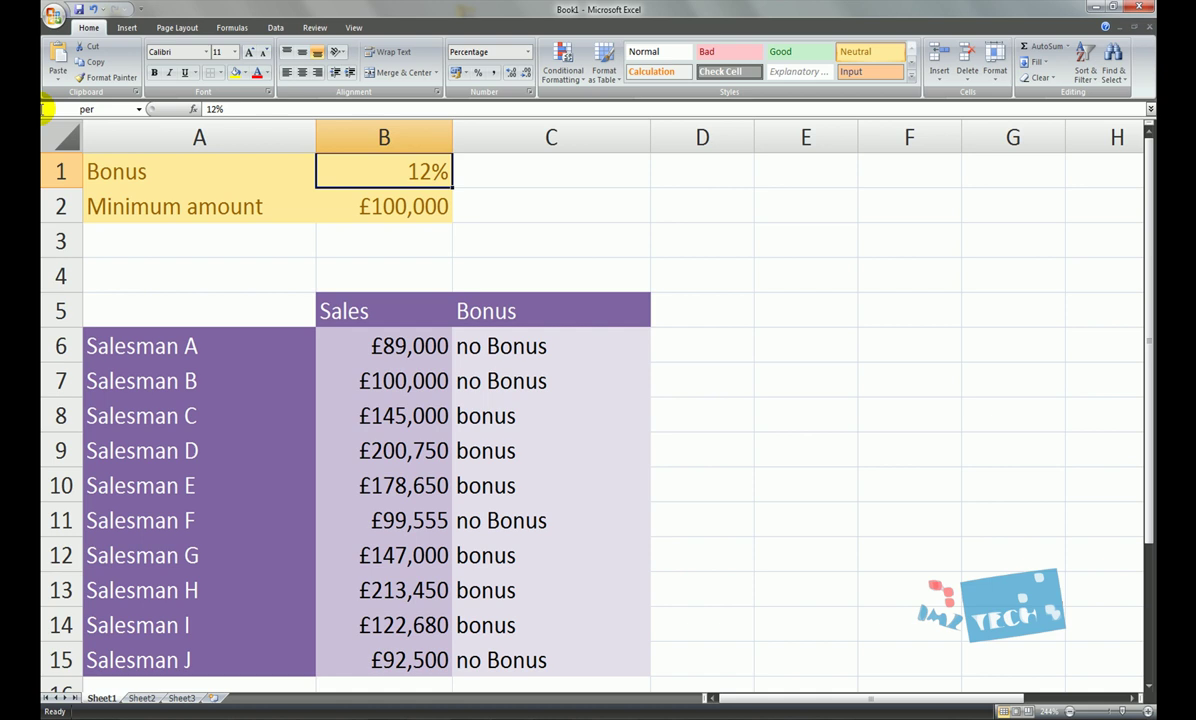
Retype per in C6's formula to use the named cell, then fill it down the Bonus column
left_click(591, 347)
double_click(591, 347)
left_click_drag(765, 346, 730, 346)
left_click(769, 358)
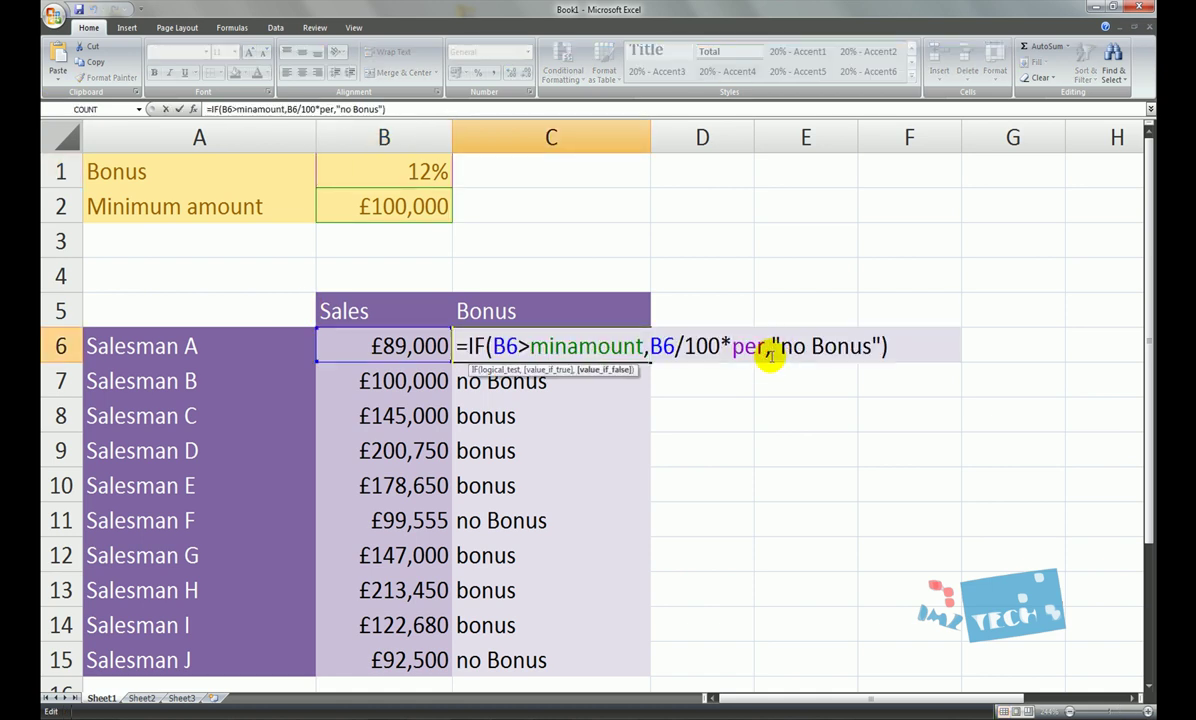
left_click(742, 346)
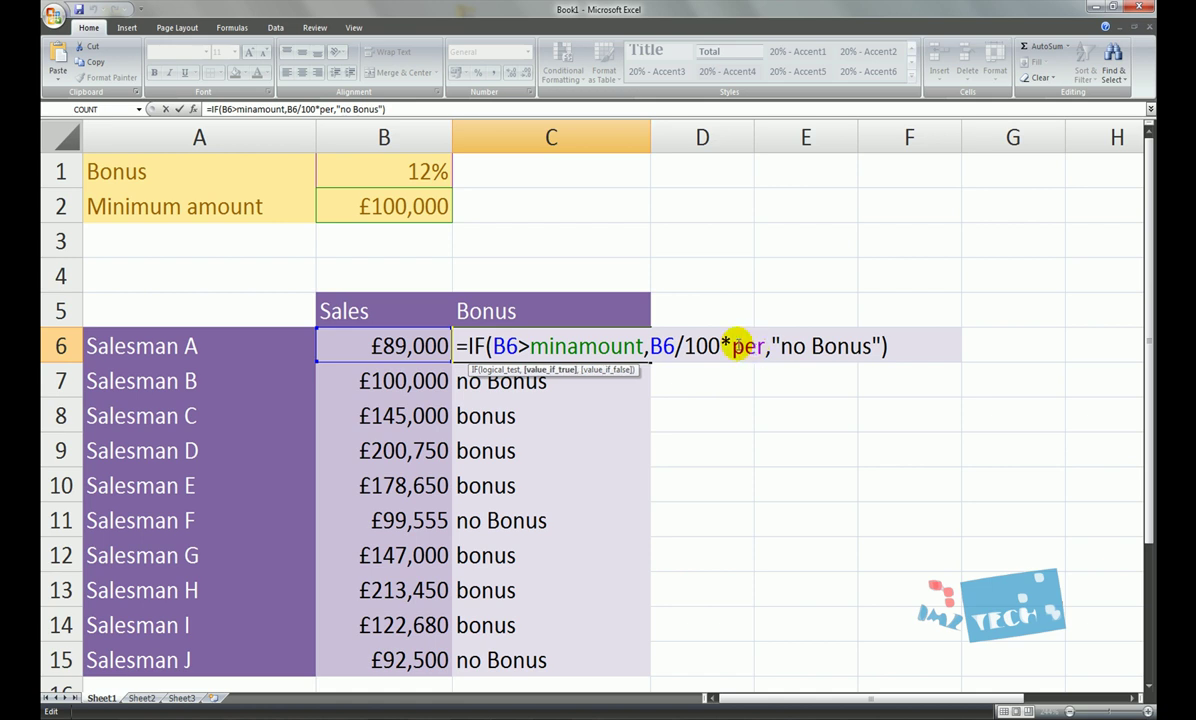
left_click_drag(731, 346, 765, 346)
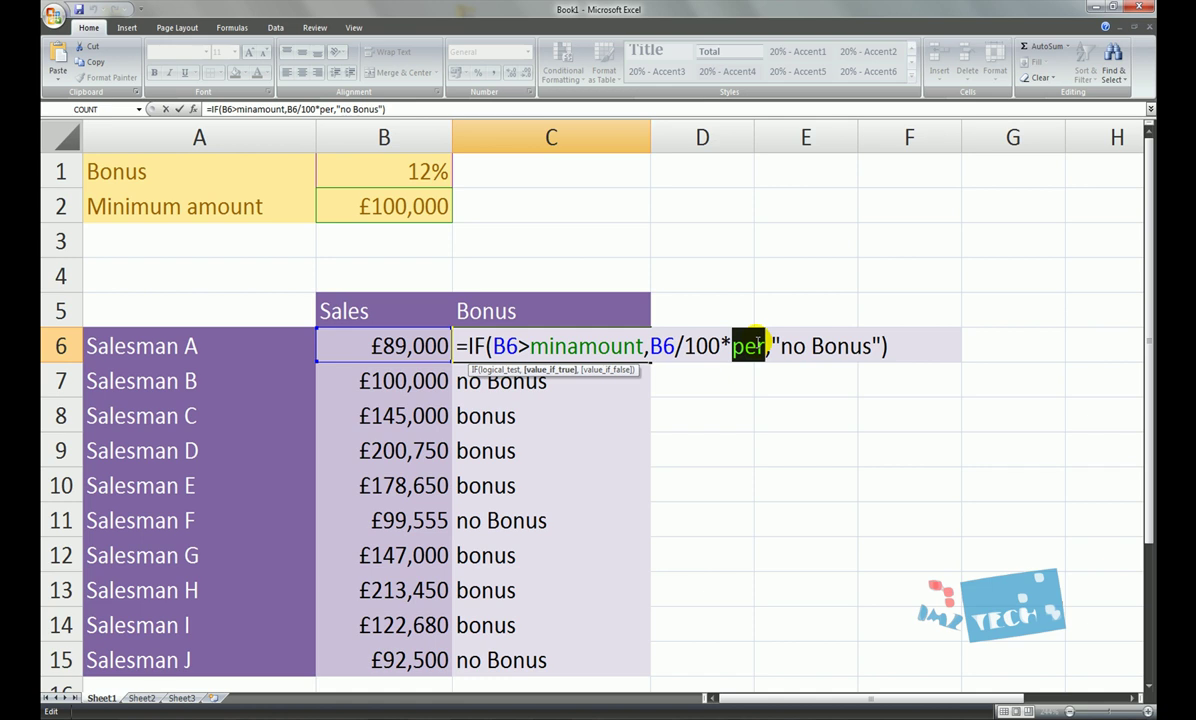
type("per")
key("Return")
left_click(570, 342)
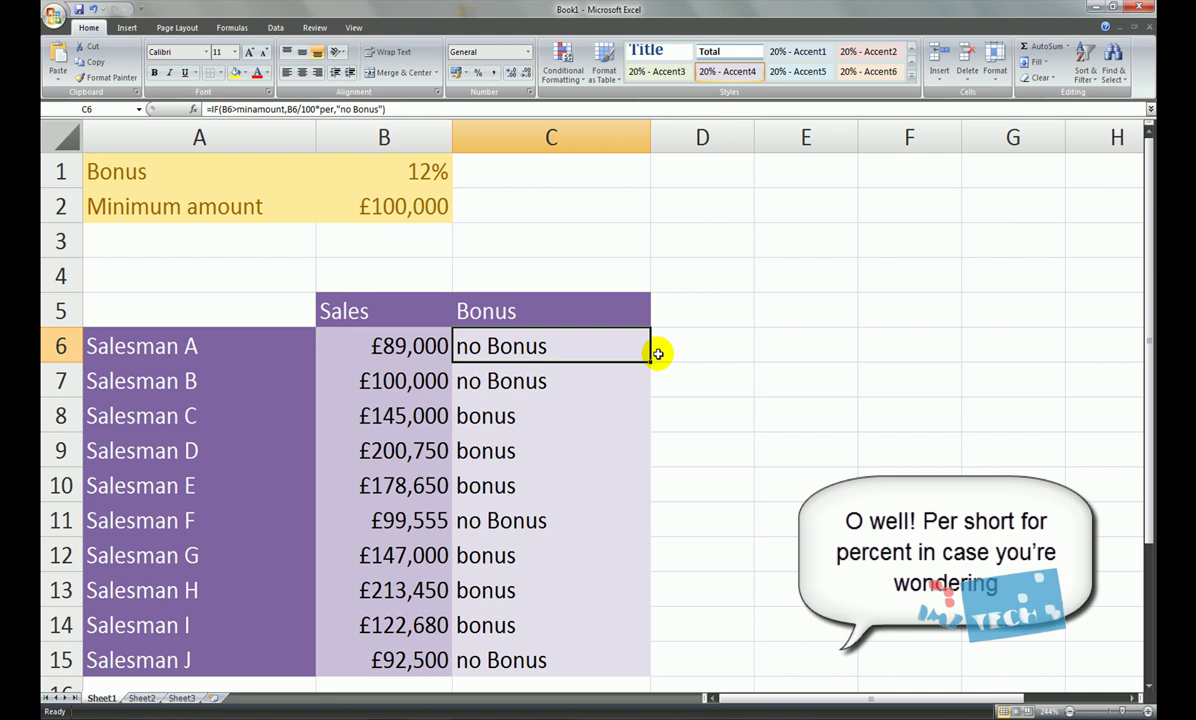
left_click_drag(648, 360, 630, 659)
Check the filled results, inspecting C8's bonus of 174 and Salesman C's £145,000 sales in B8
left_click(746, 491)
scroll(746, 458, "down", 1)
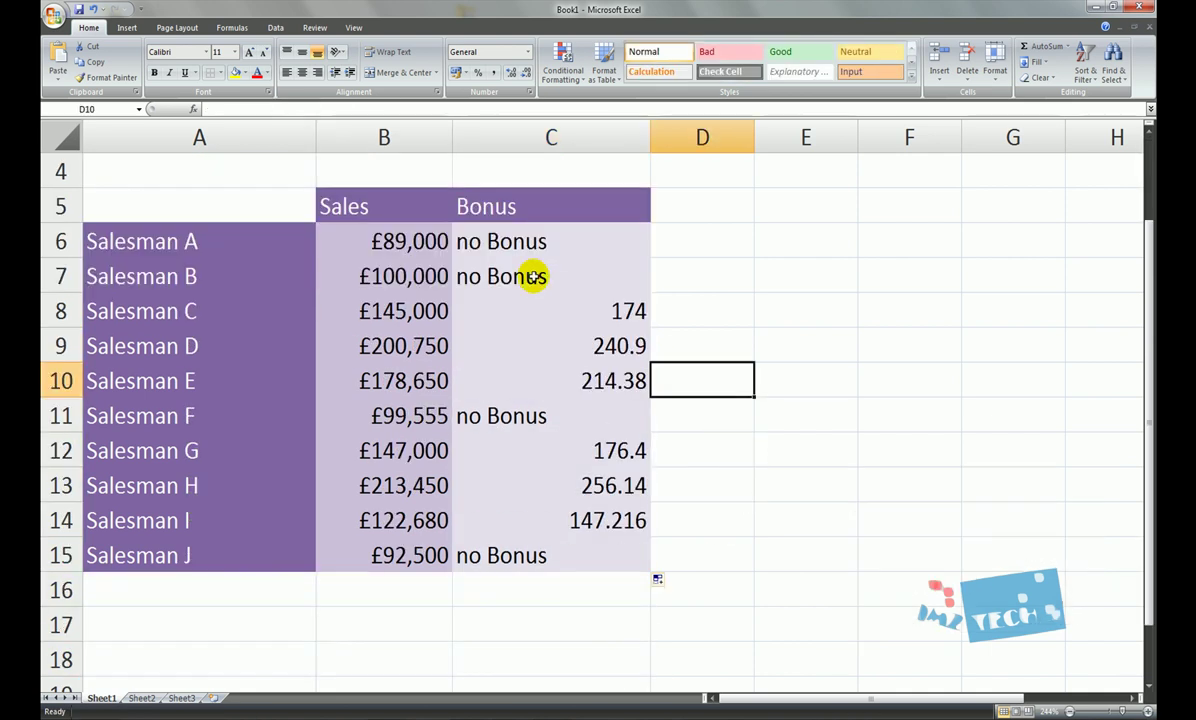
left_click_drag(526, 240, 527, 277)
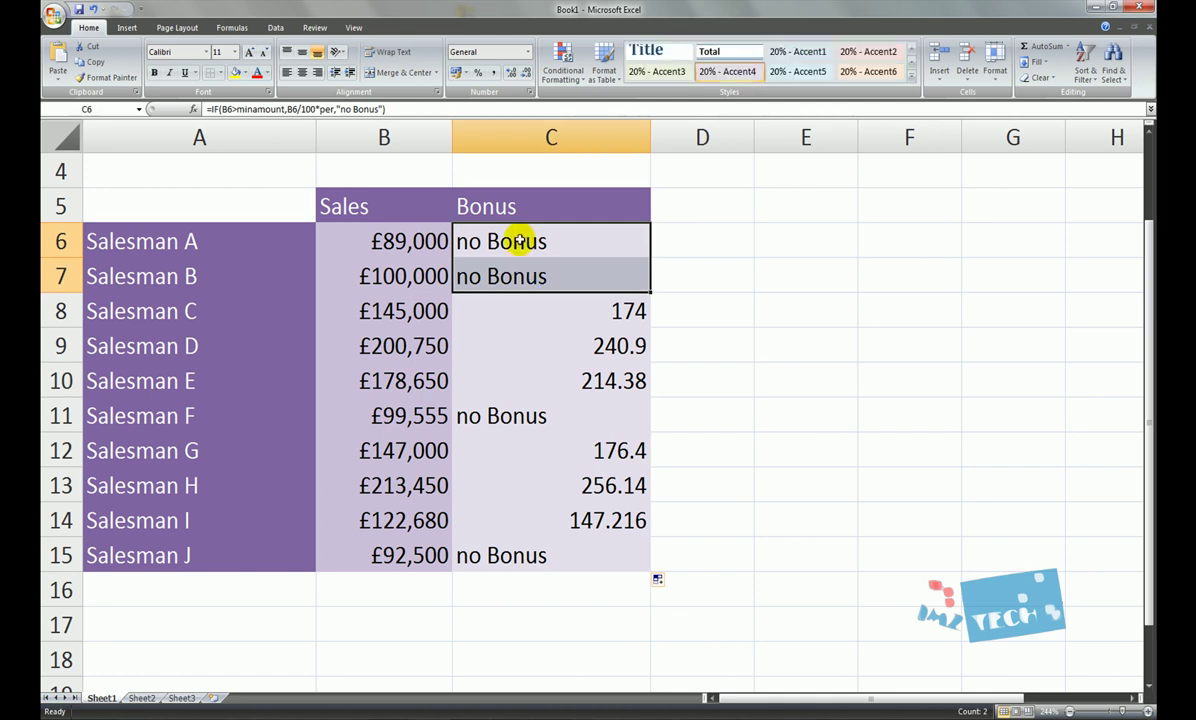
left_click(518, 307)
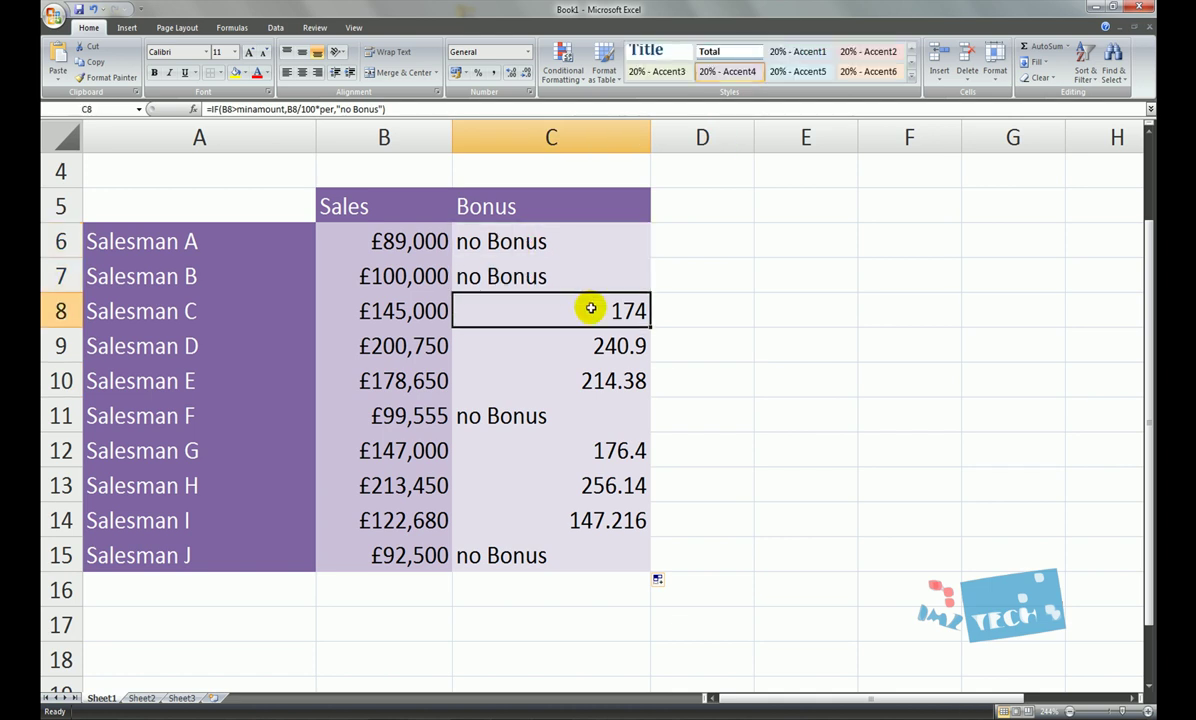
scroll(591, 308, "up", 1)
scroll(578, 400, "down", 1)
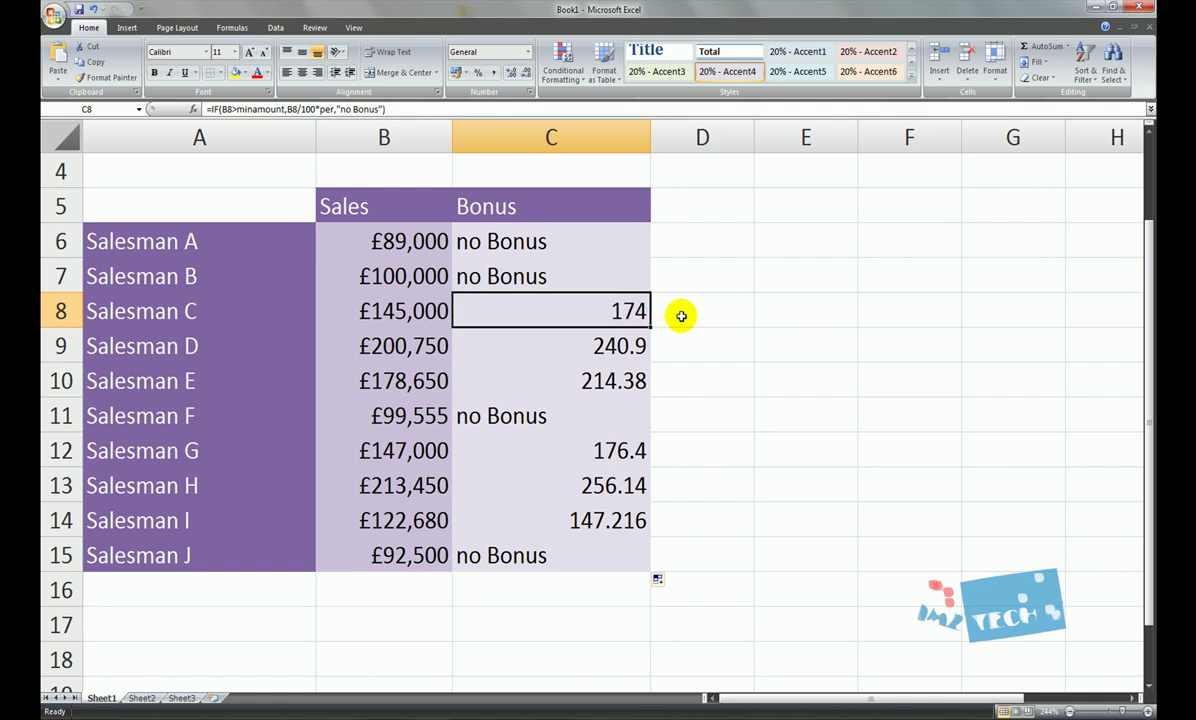
scroll(673, 347, "up", 1)
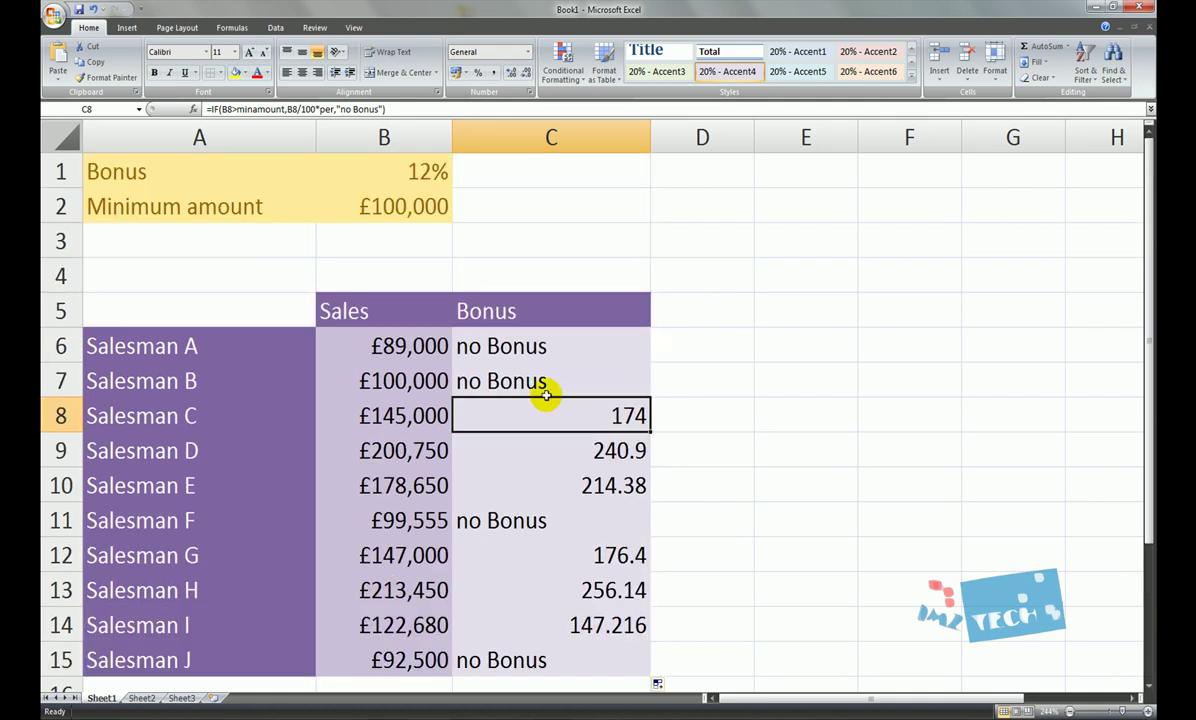
left_click(425, 415)
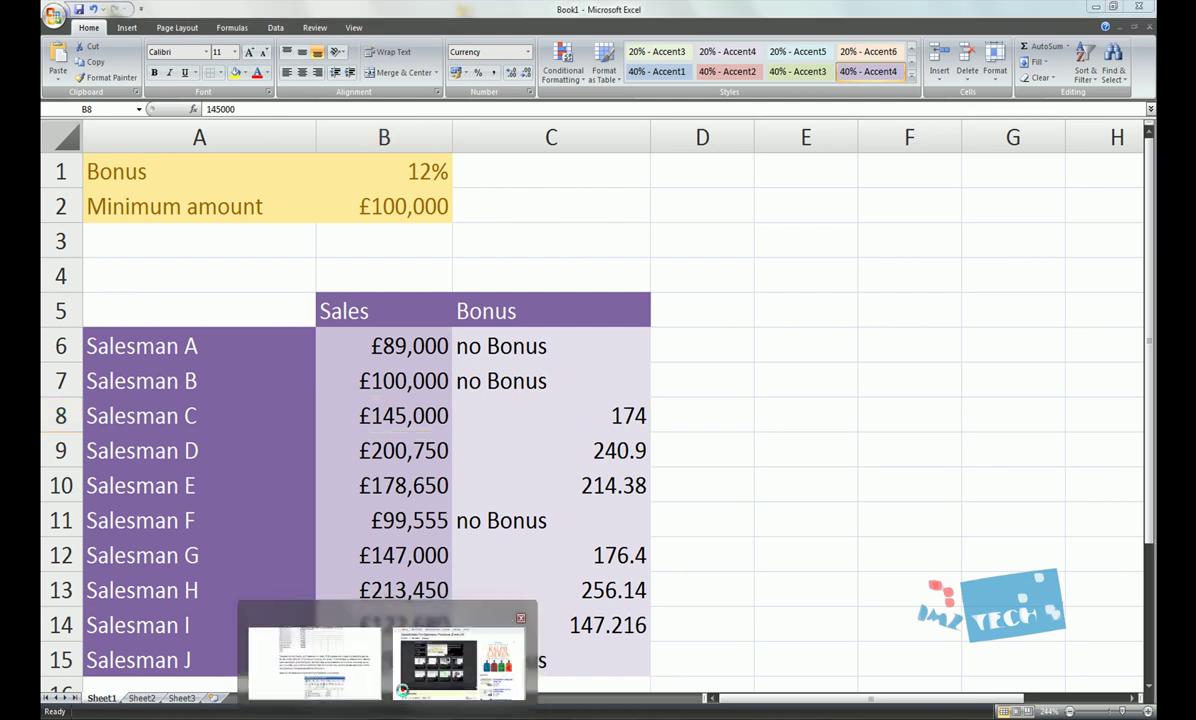
Switch to the tutorial's YouTube page in Internet Explorer and scroll to its description
left_click(460, 668)
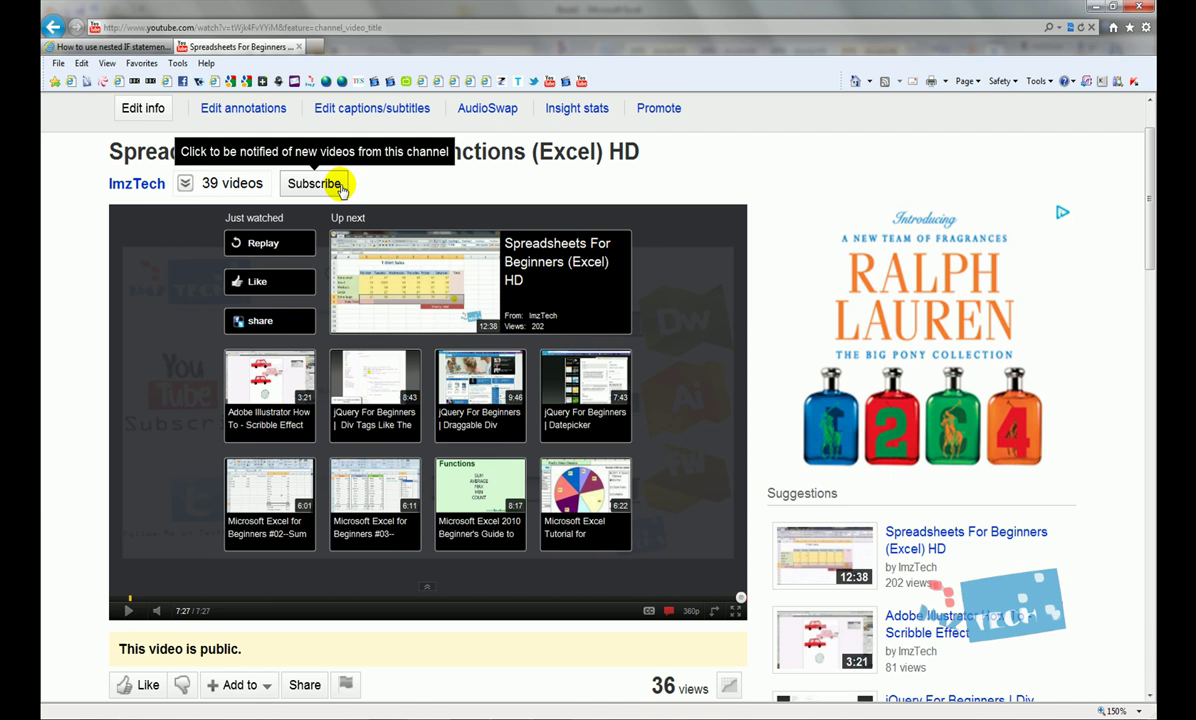
scroll(300, 283, "down", 1)
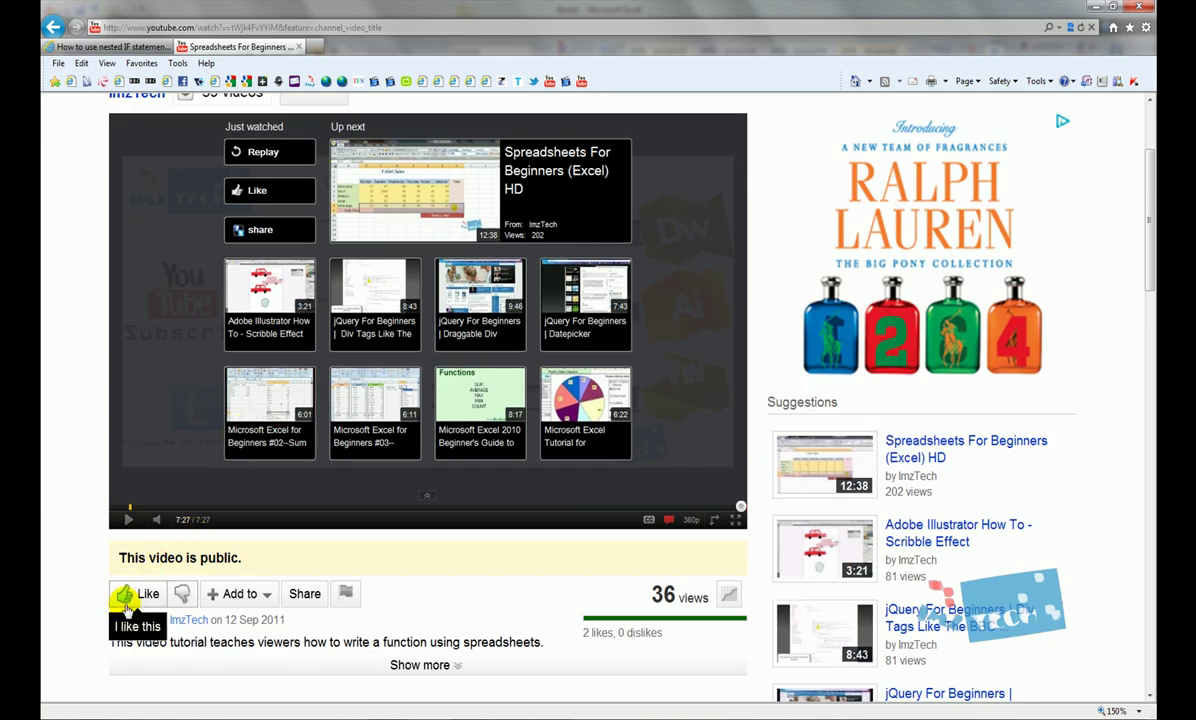